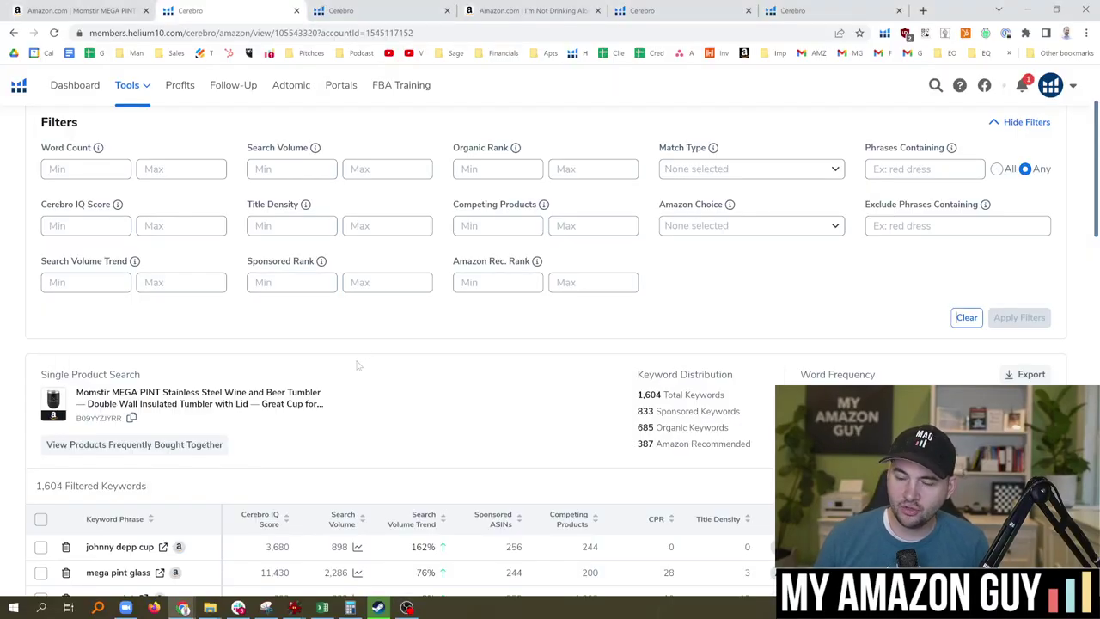
Switch to the Amazon product page for the Momstir MEGA PINT 12oz tumbler.
{"action": "key", "text": "ctrl+shift+Tab"}
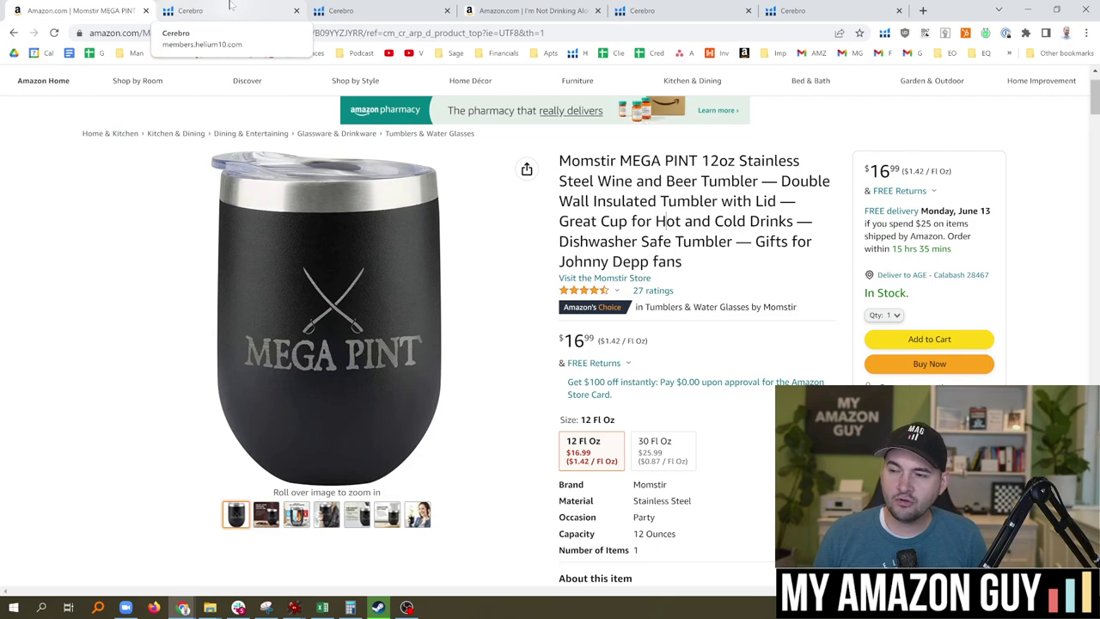
Return to the MEGA PINT tumbler's Cerebro results listing 1,604 keywords.
{"action": "left_click", "coordinate": [230, 7]}
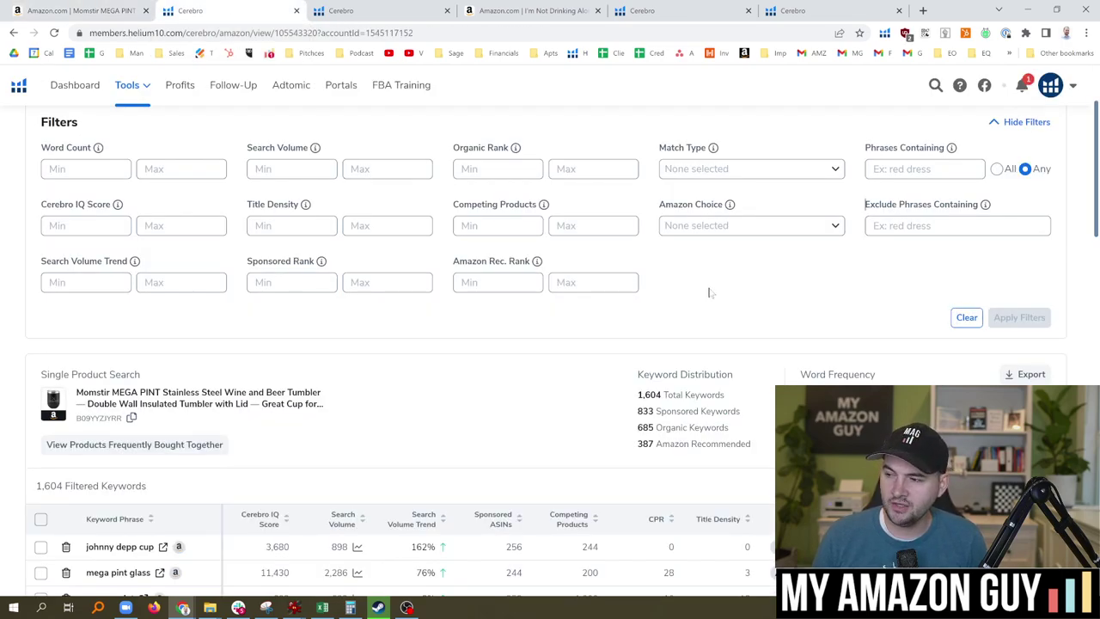
{"action": "scroll", "coordinate": [710, 292], "scroll_direction": "down", "scroll_amount": 1}
{"action": "left_click_drag", "start_coordinate": [638, 311], "coordinate": [733, 311]}
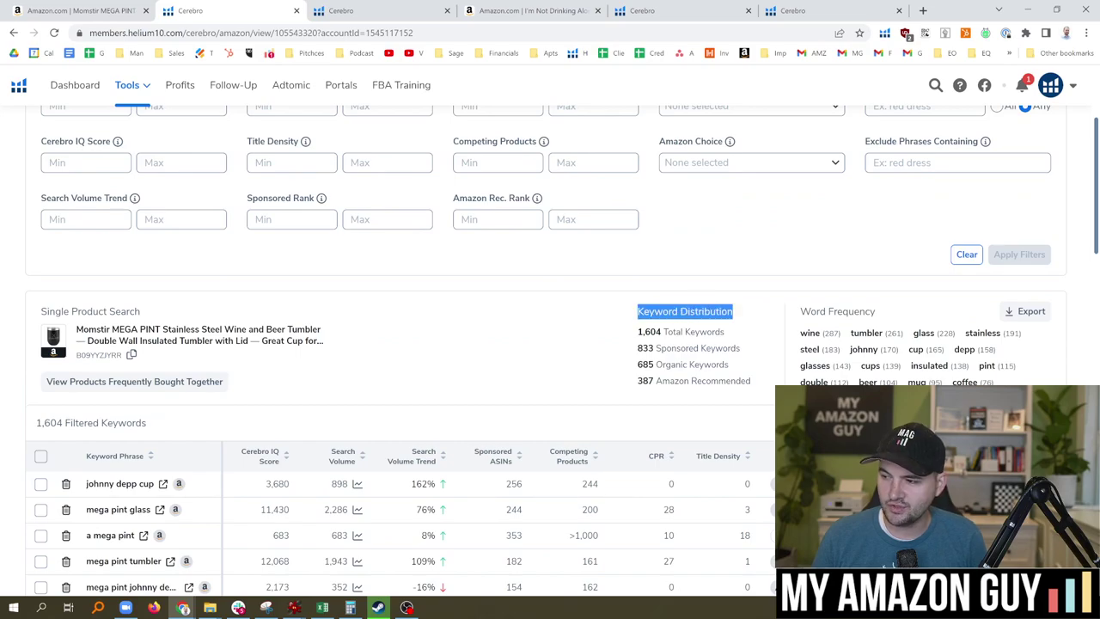
{"action": "left_click", "coordinate": [742, 319]}
{"action": "scroll", "coordinate": [732, 313], "scroll_direction": "down", "scroll_amount": 2}
{"action": "scroll", "coordinate": [732, 313], "scroll_direction": "up", "scroll_amount": 1}
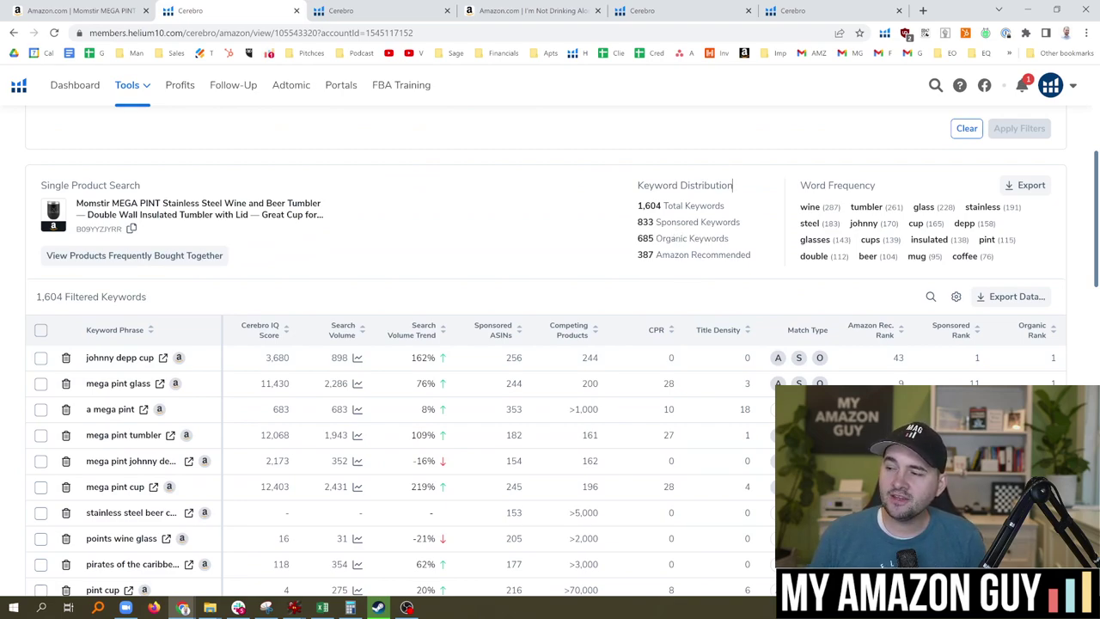
{"action": "left_click_drag", "start_coordinate": [655, 223], "coordinate": [741, 224]}
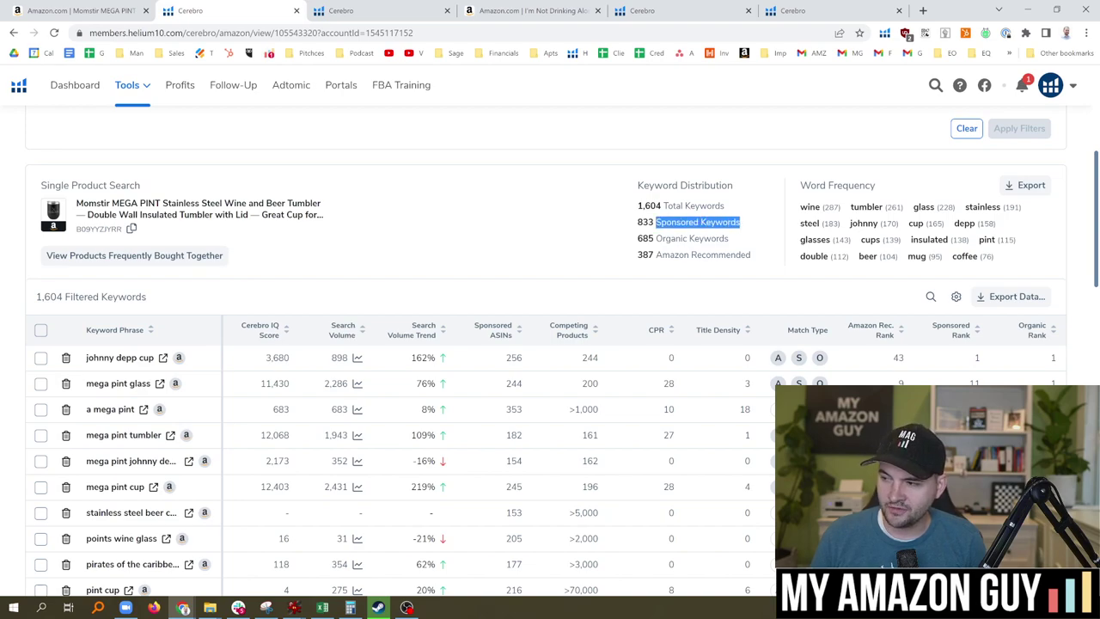
{"action": "left_click_drag", "start_coordinate": [656, 238], "coordinate": [728, 238]}
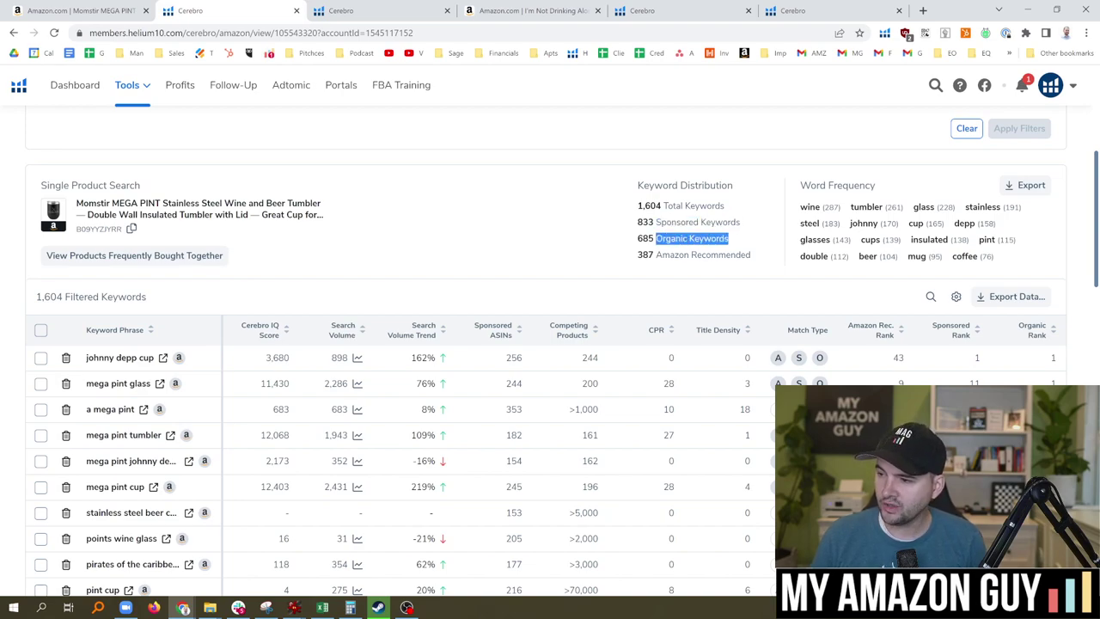
{"action": "left_click", "coordinate": [723, 234]}
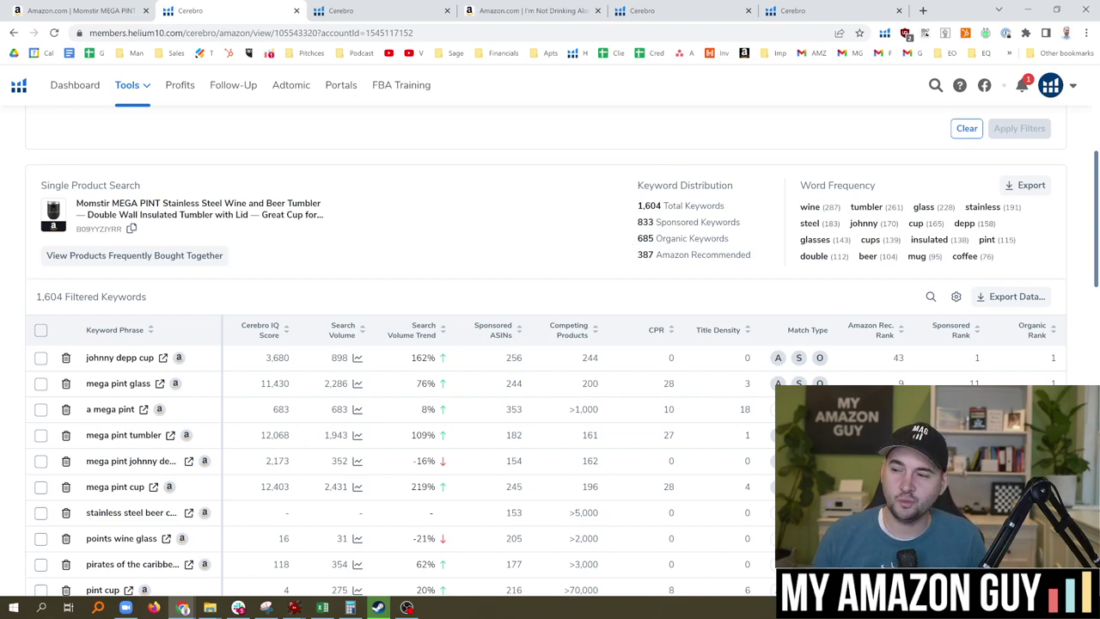
Highlight the tumbler's 833 sponsored and 685 organic keyword counts in Keyword Distribution.
{"action": "left_click_drag", "start_coordinate": [637, 221], "coordinate": [742, 223]}
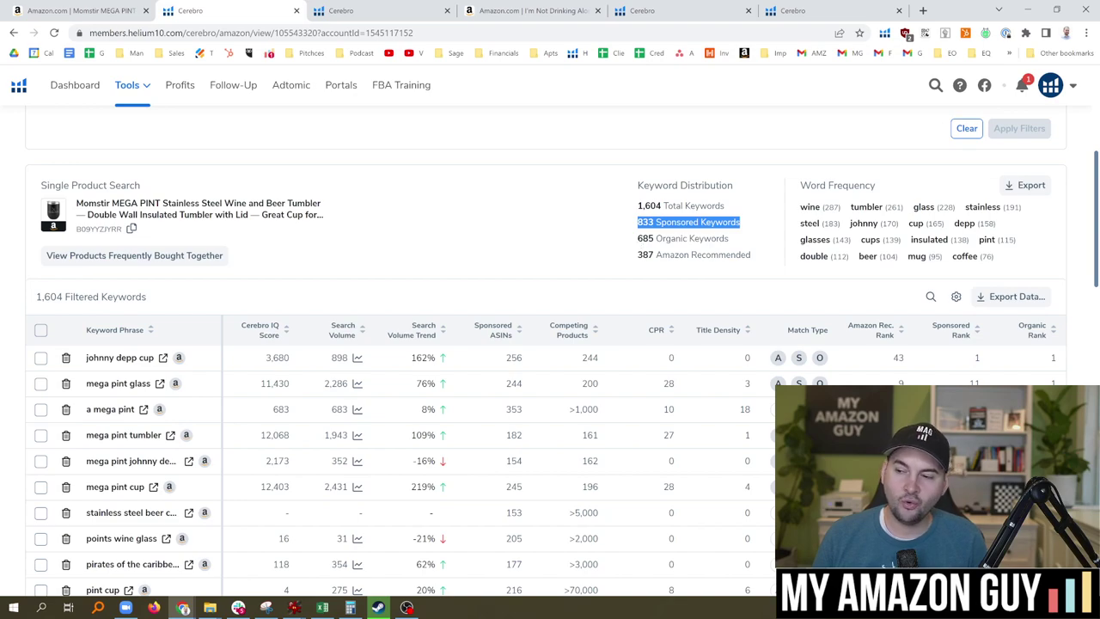
{"action": "left_click", "coordinate": [669, 239]}
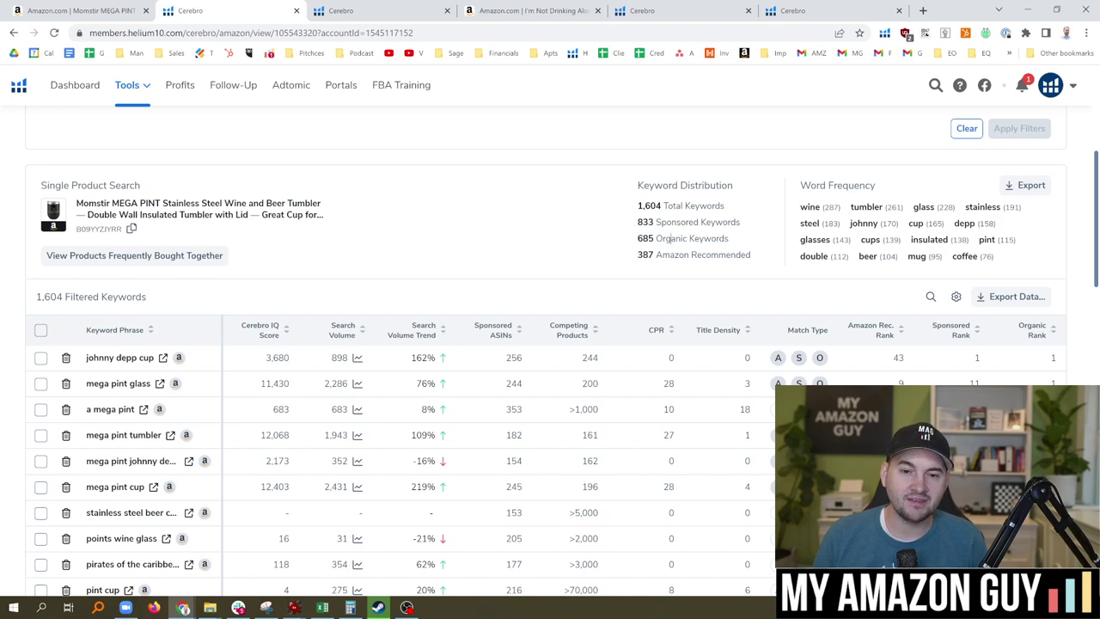
{"action": "left_click_drag", "start_coordinate": [638, 240], "coordinate": [684, 239]}
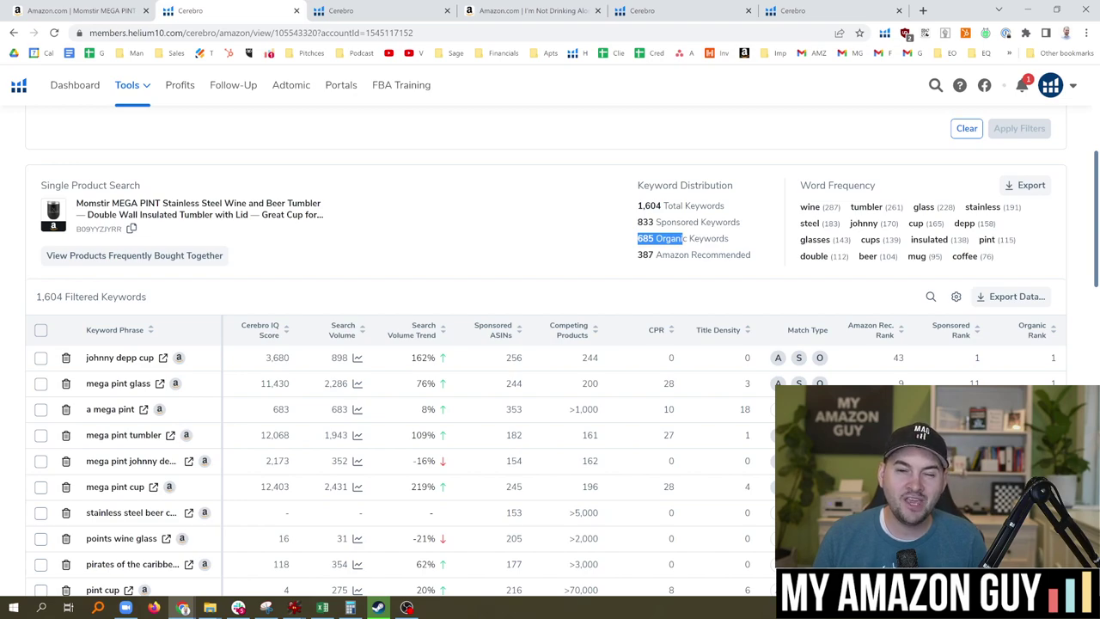
{"action": "left_click", "coordinate": [642, 222]}
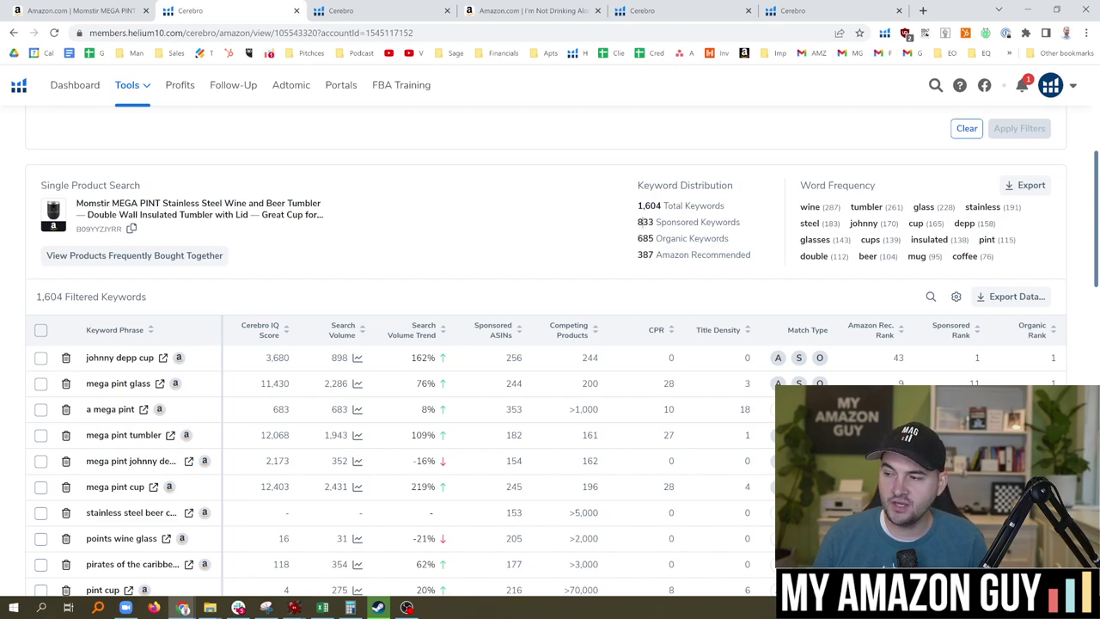
{"action": "left_click_drag", "start_coordinate": [638, 238], "coordinate": [685, 239]}
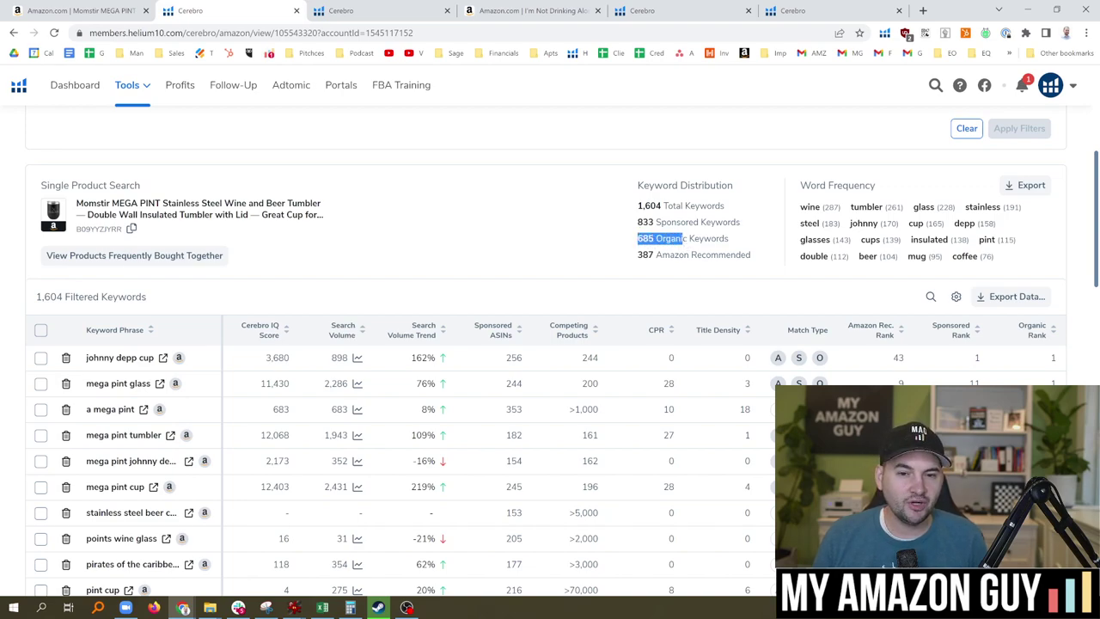
{"action": "left_click", "coordinate": [687, 238]}
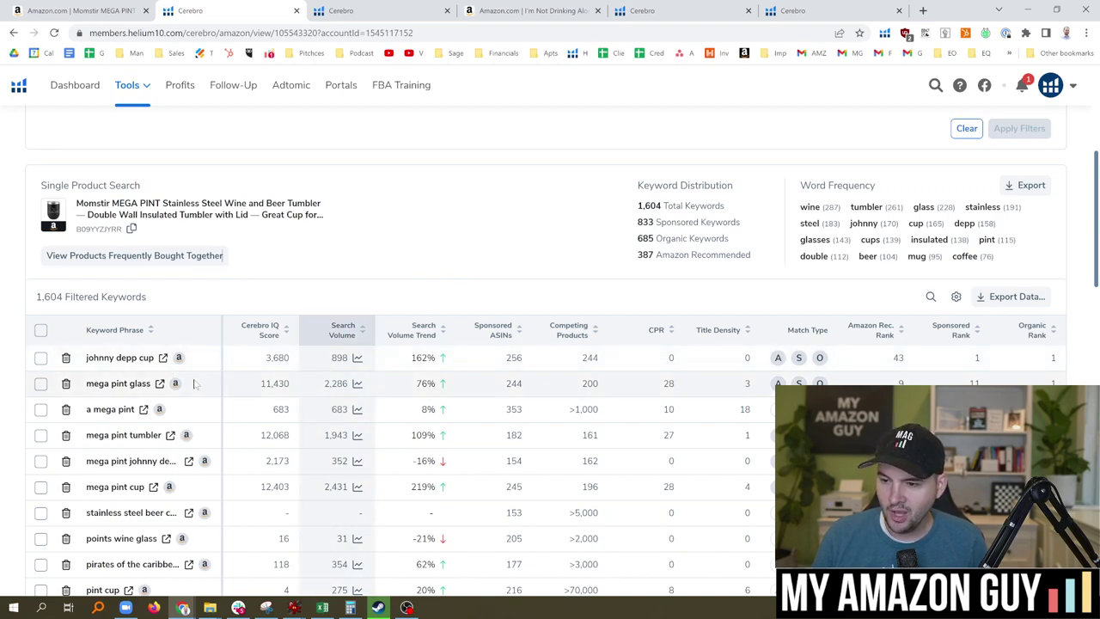
Browse Amazon's 'mega pint glass' search results, then go back to the MEGA PINT Cerebro table.
{"action": "left_click", "coordinate": [160, 383]}
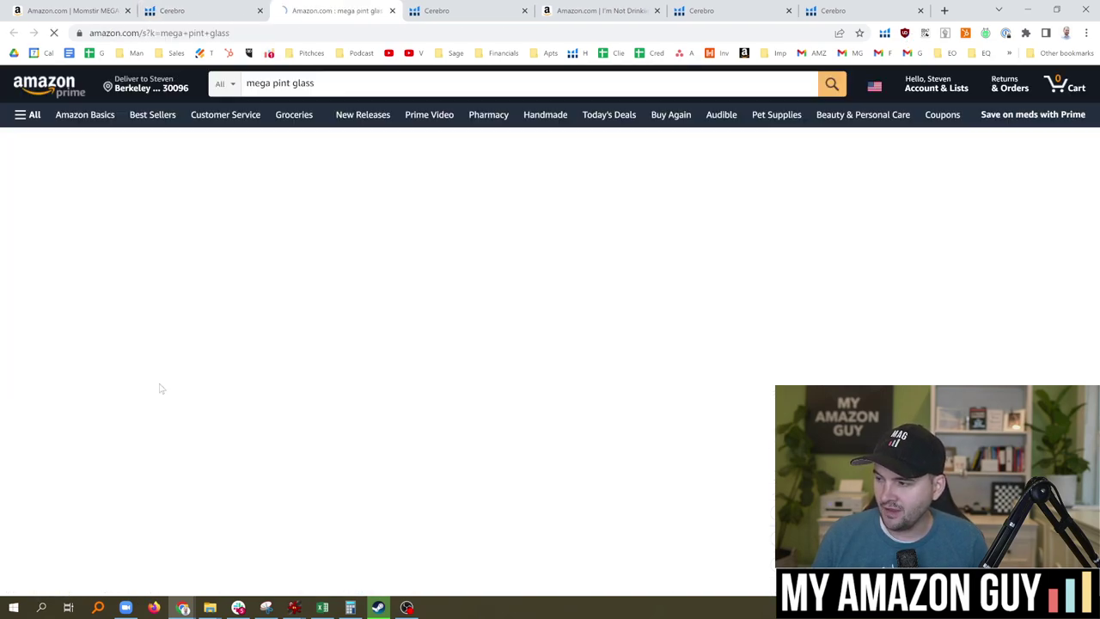
{"action": "scroll", "coordinate": [969, 382], "scroll_direction": "down", "scroll_amount": 3}
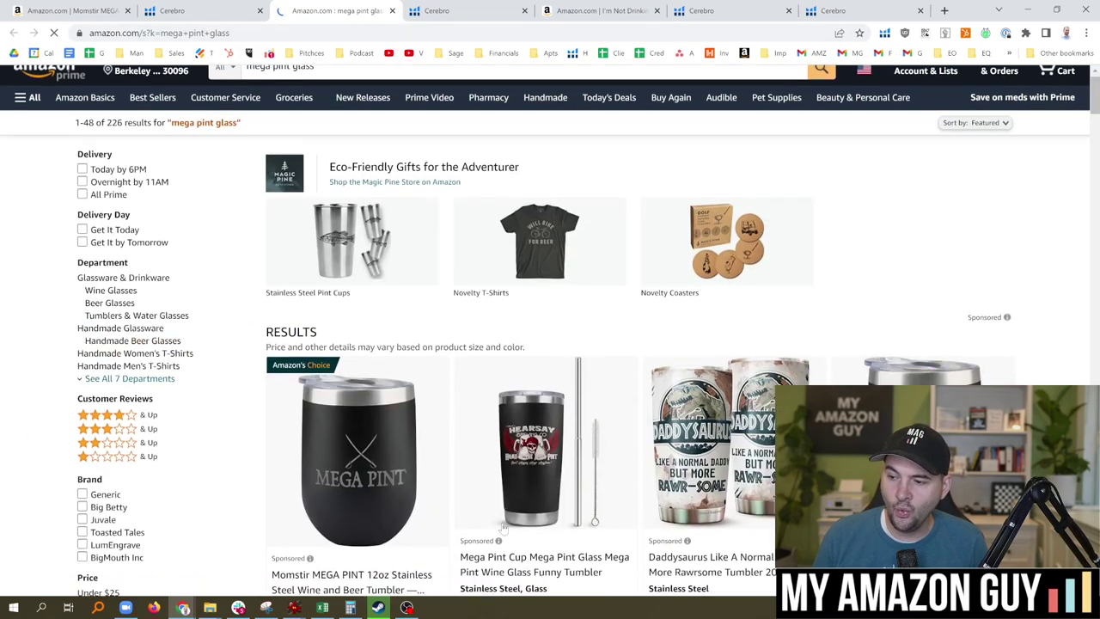
{"action": "scroll", "coordinate": [952, 378], "scroll_direction": "down", "scroll_amount": 7}
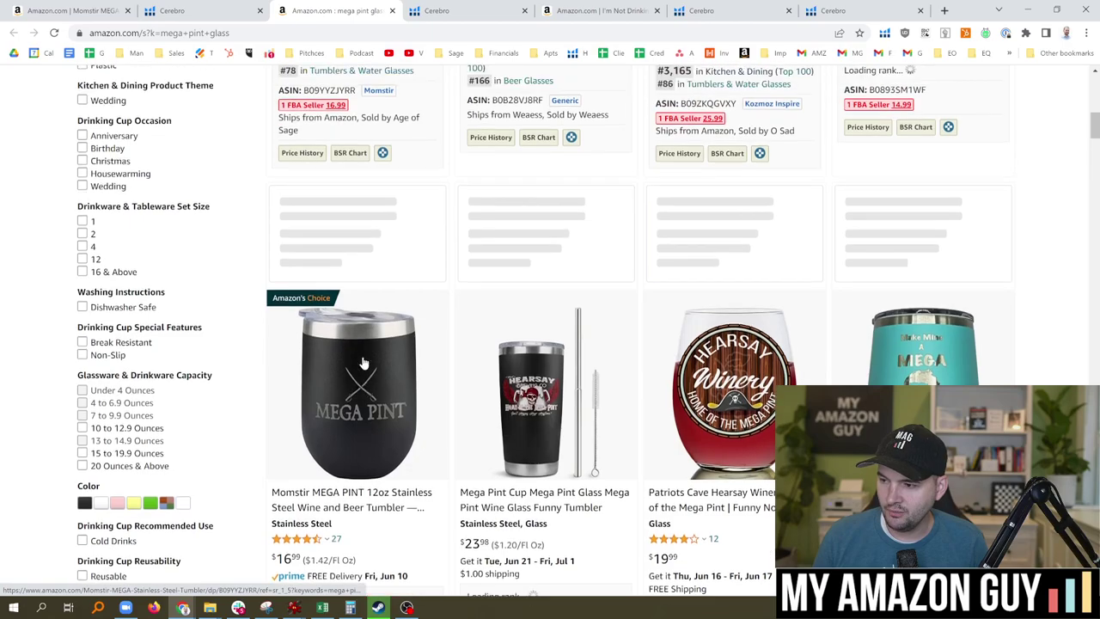
{"action": "scroll", "coordinate": [350, 378], "scroll_direction": "up", "scroll_amount": 5}
{"action": "scroll", "coordinate": [344, 412], "scroll_direction": "down", "scroll_amount": 5}
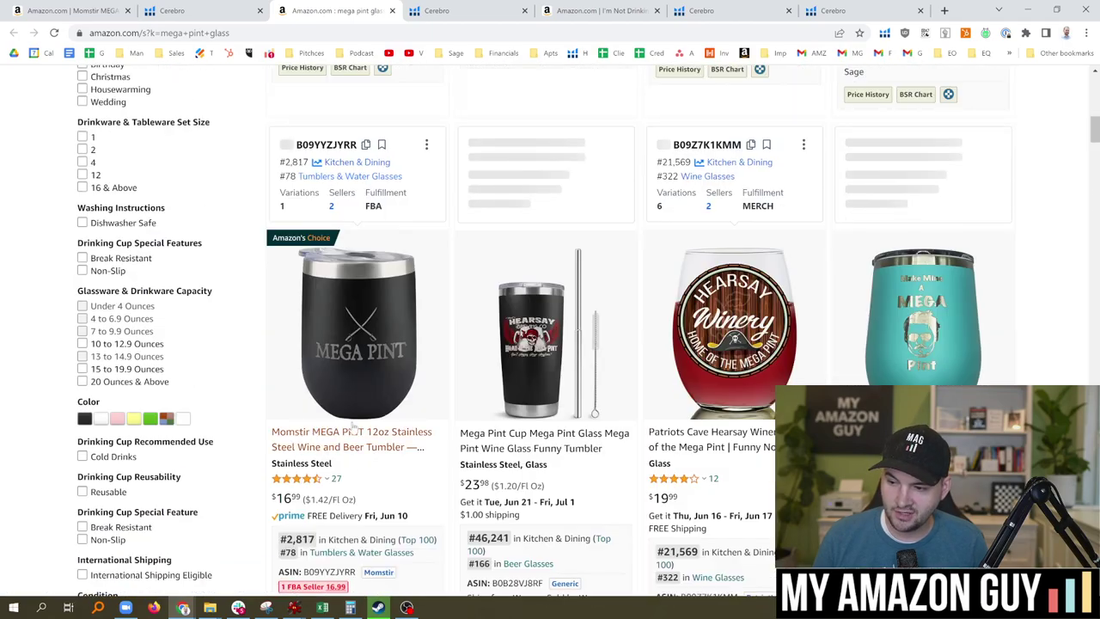
{"action": "scroll", "coordinate": [354, 421], "scroll_direction": "up", "scroll_amount": 5}
{"action": "mouse_move", "coordinate": [355, 250]}
{"action": "scroll", "coordinate": [355, 250], "scroll_direction": "up", "scroll_amount": 2}
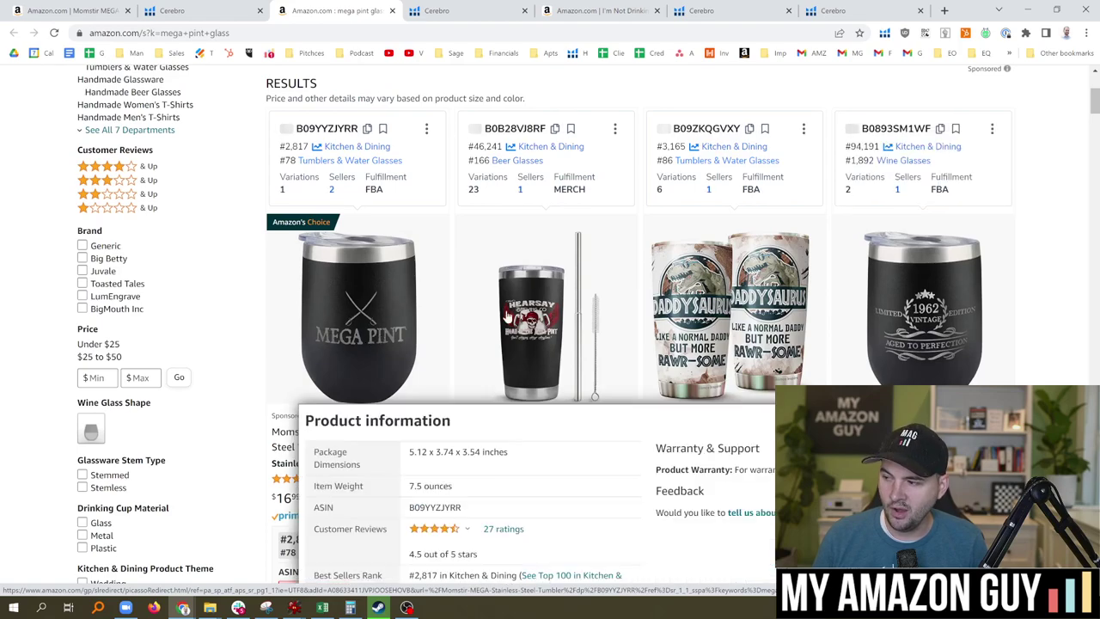
{"action": "mouse_move", "coordinate": [892, 290]}
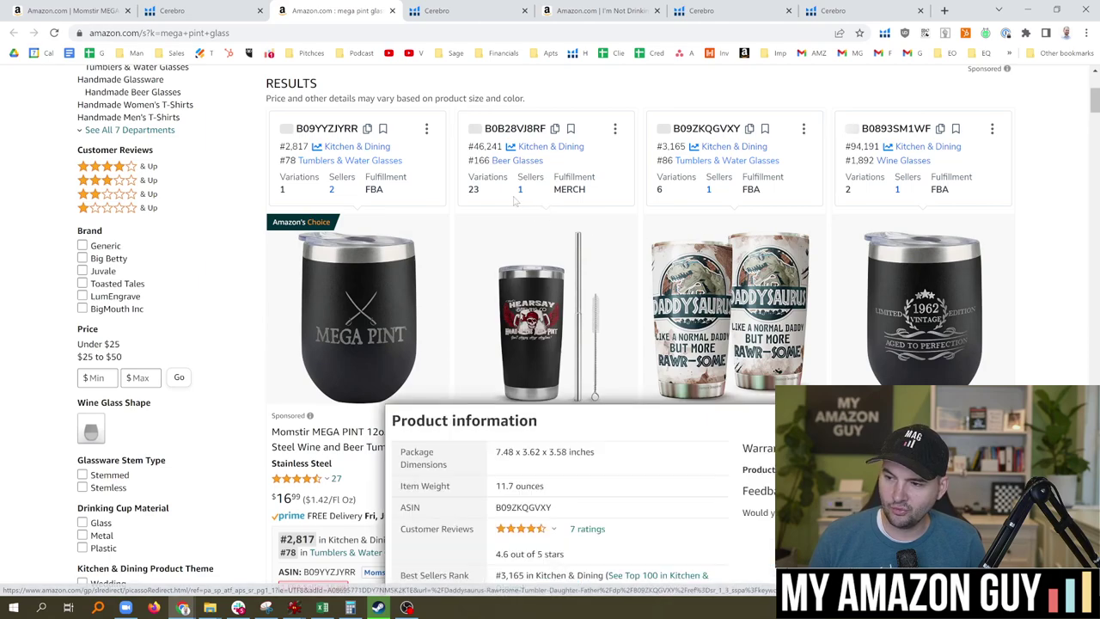
{"action": "scroll", "coordinate": [344, 232], "scroll_direction": "up", "scroll_amount": 4}
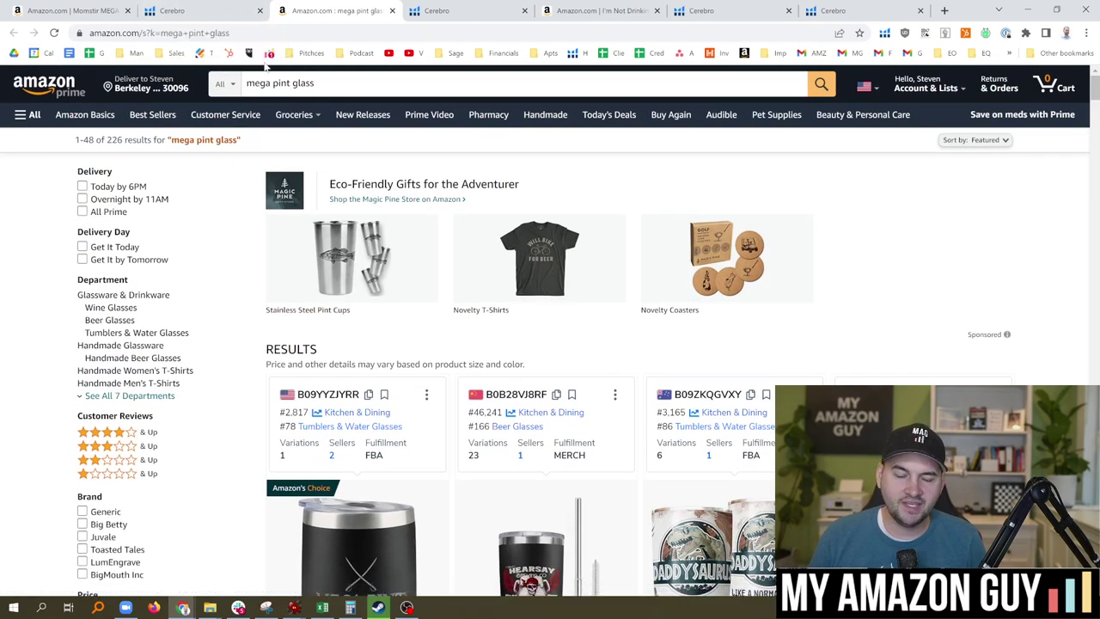
{"action": "left_click", "coordinate": [199, 7]}
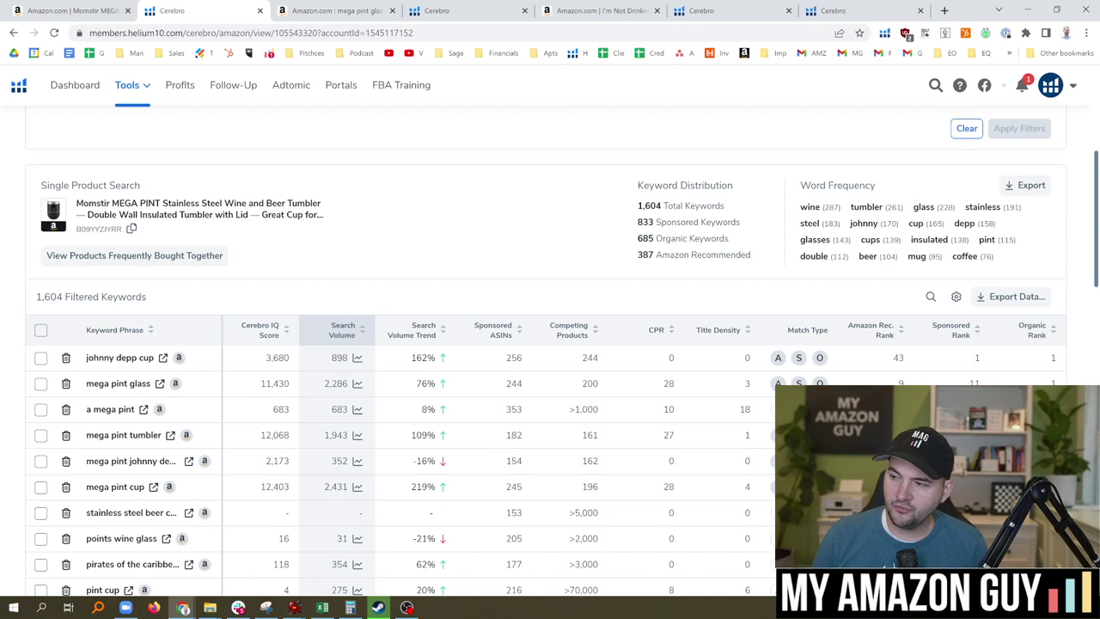
{"action": "left_click_drag", "start_coordinate": [636, 223], "coordinate": [664, 225]}
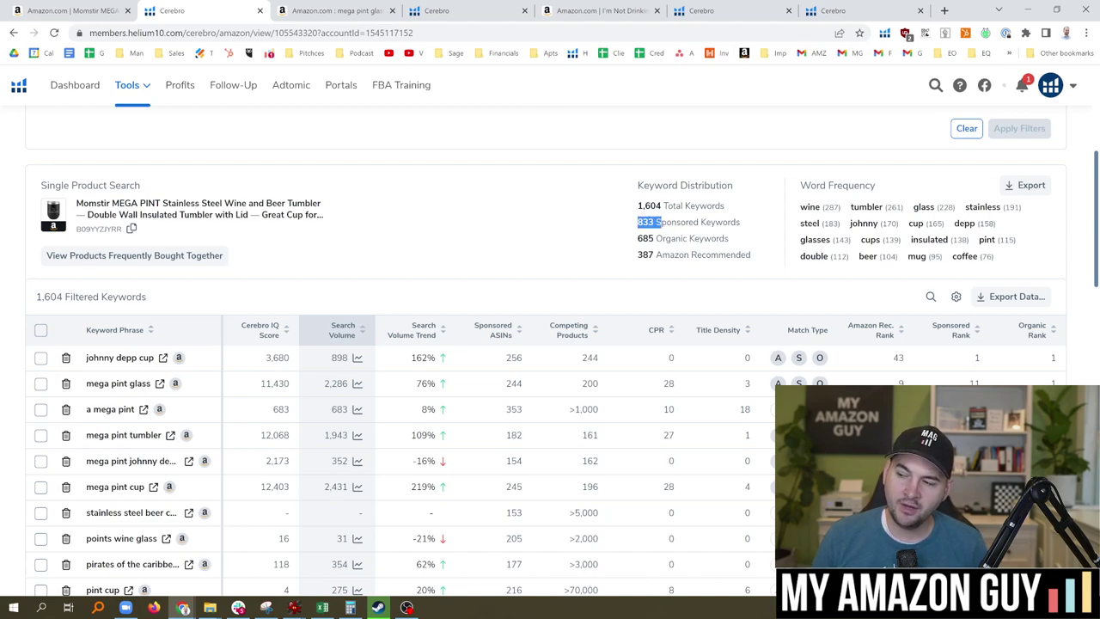
{"action": "left_click_drag", "start_coordinate": [638, 239], "coordinate": [728, 239]}
{"action": "left_click", "coordinate": [636, 248]}
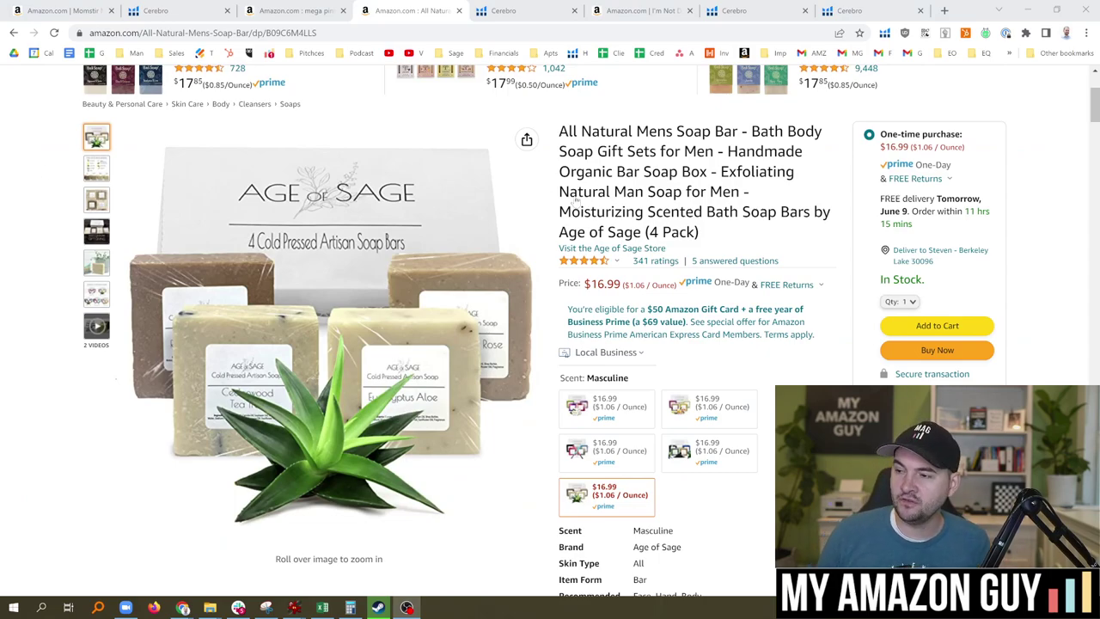
Bring up the Age of Sage soap's Cerebro results showing 3,106 keywords.
{"action": "left_click", "coordinate": [655, 211]}
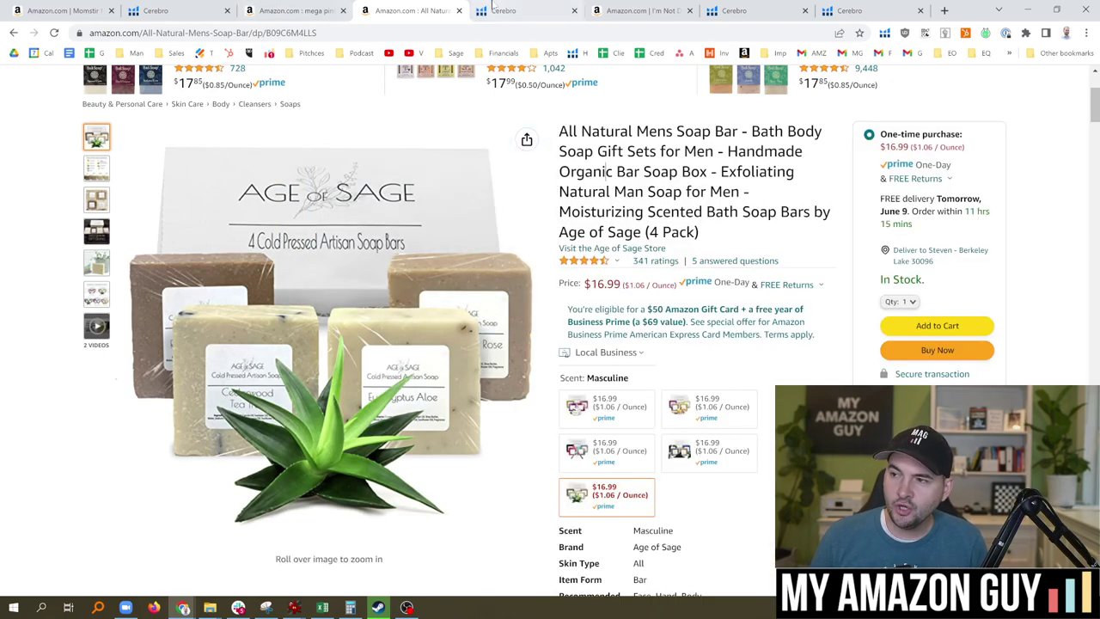
{"action": "left_click", "coordinate": [509, 11]}
Highlight the soap's 225 sponsored and 2,472 organic keyword counts in Keyword Distribution.
{"action": "scroll", "coordinate": [691, 342], "scroll_direction": "down", "scroll_amount": 2}
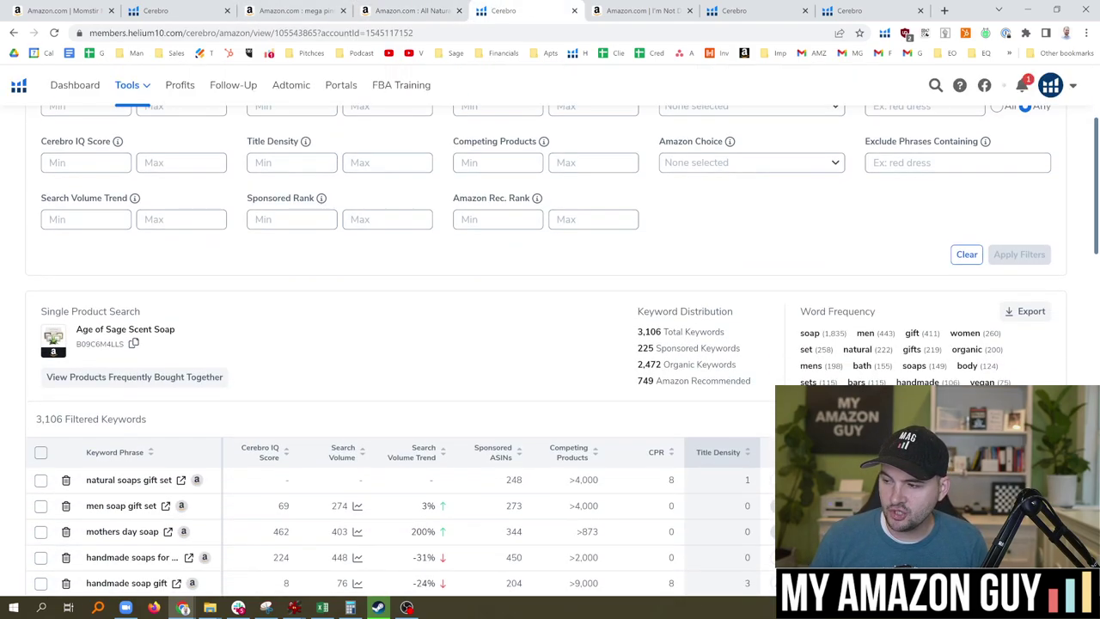
{"action": "double_click", "coordinate": [645, 348]}
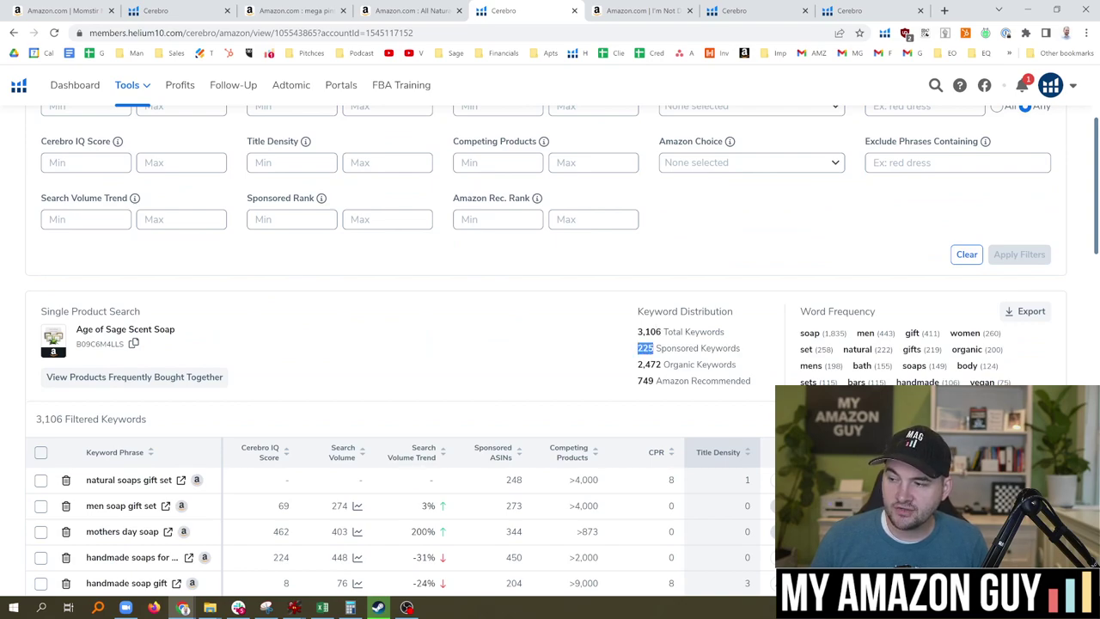
{"action": "left_click", "coordinate": [643, 364]}
{"action": "double_click", "coordinate": [649, 365]}
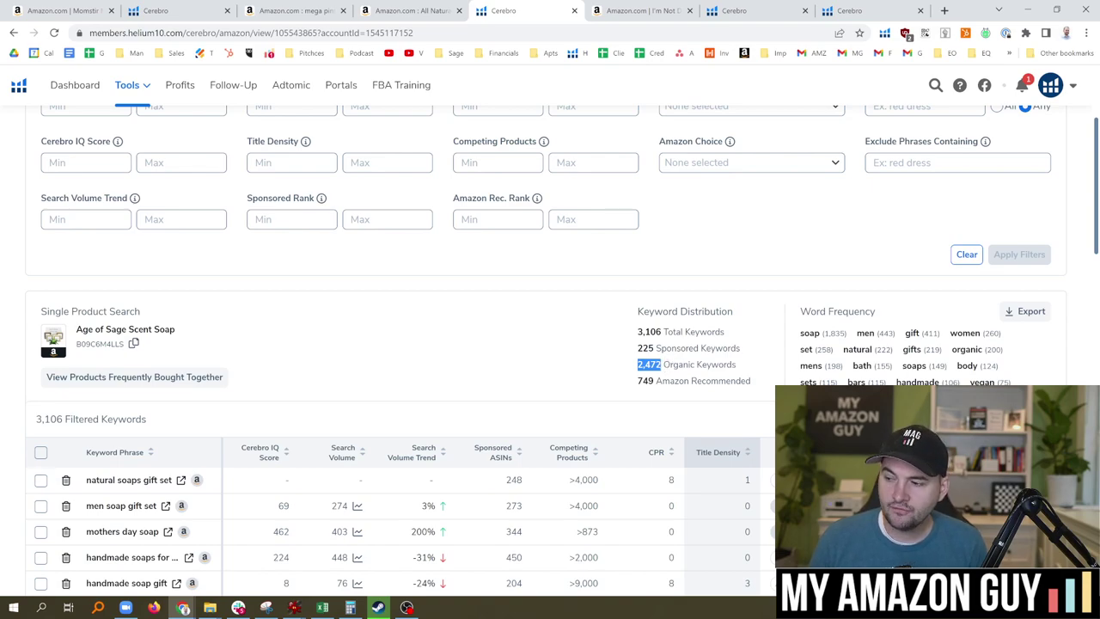
{"action": "left_click", "coordinate": [672, 348]}
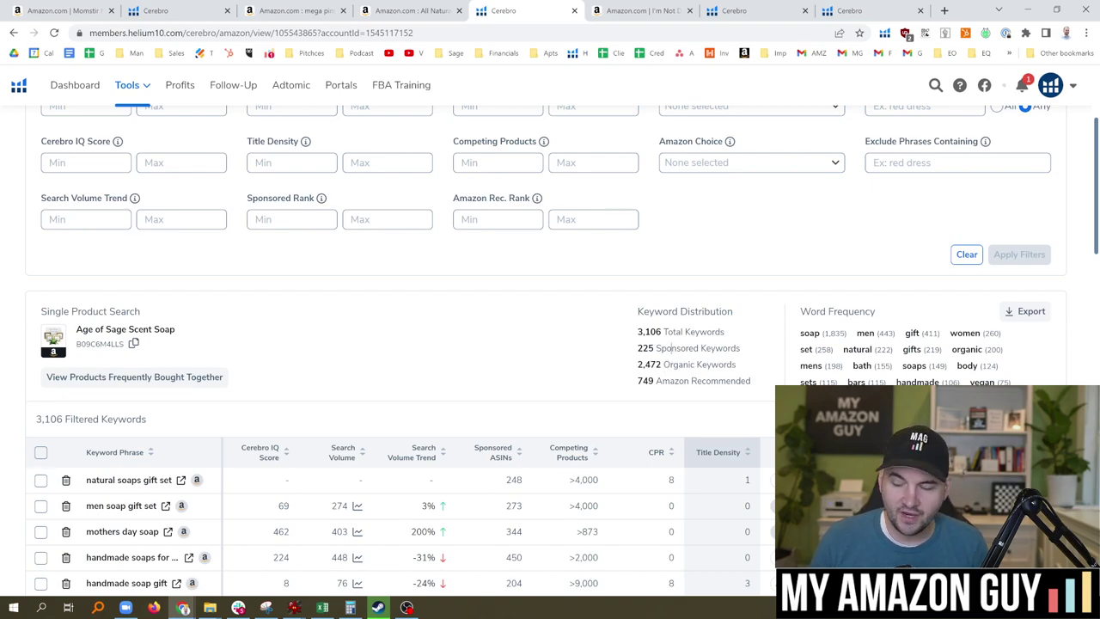
{"action": "left_click_drag", "start_coordinate": [637, 348], "coordinate": [683, 364]}
{"action": "scroll", "coordinate": [680, 365], "scroll_direction": "down", "scroll_amount": 1}
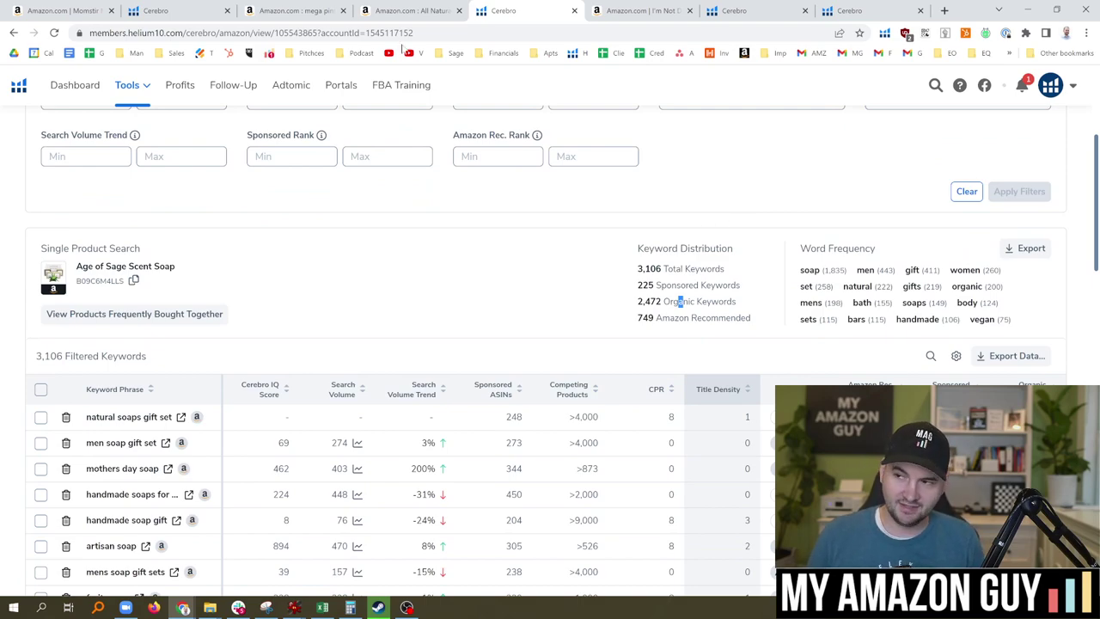
Check 'Soap for Men - Moisturizing' in the soap's Amazon title, then return to its Cerebro results.
{"action": "left_click", "coordinate": [412, 10]}
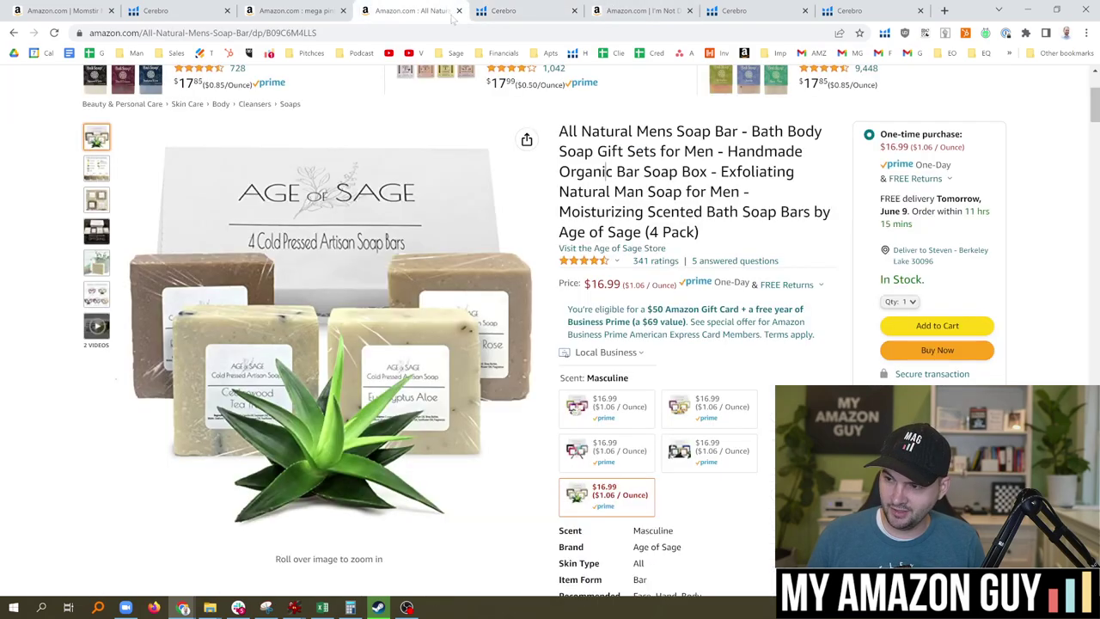
{"action": "left_click_drag", "start_coordinate": [653, 190], "coordinate": [651, 212]}
{"action": "left_click", "coordinate": [656, 207]}
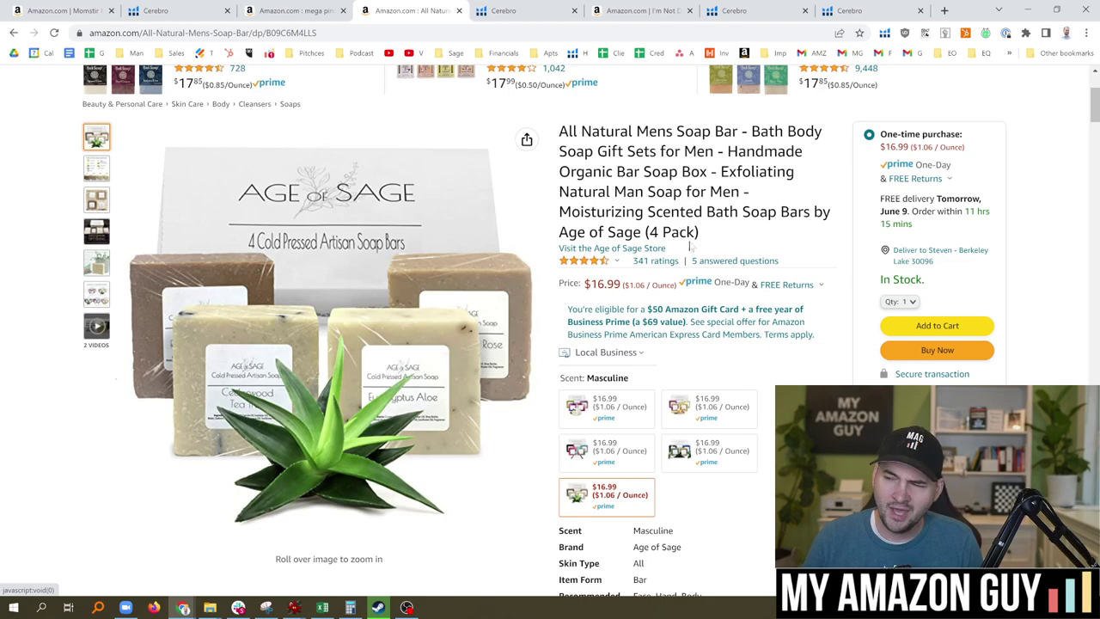
{"action": "key", "text": "ctrl+Tab"}
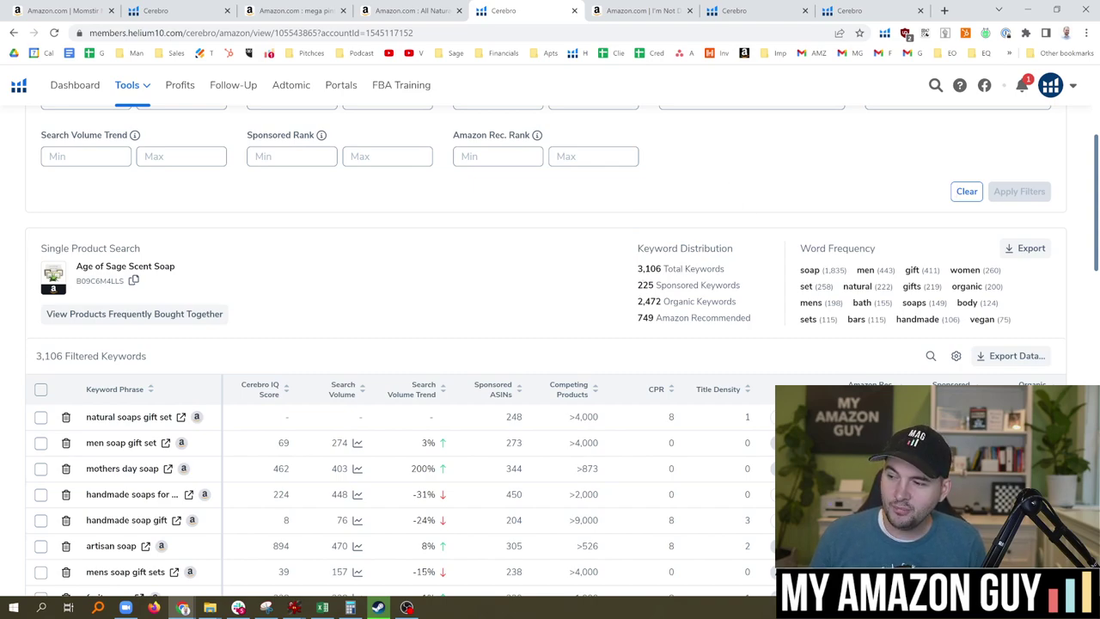
Mark the soap's 225 sponsored keyword count, then move to the wine glass Amazon page.
{"action": "left_click_drag", "start_coordinate": [637, 287], "coordinate": [662, 286]}
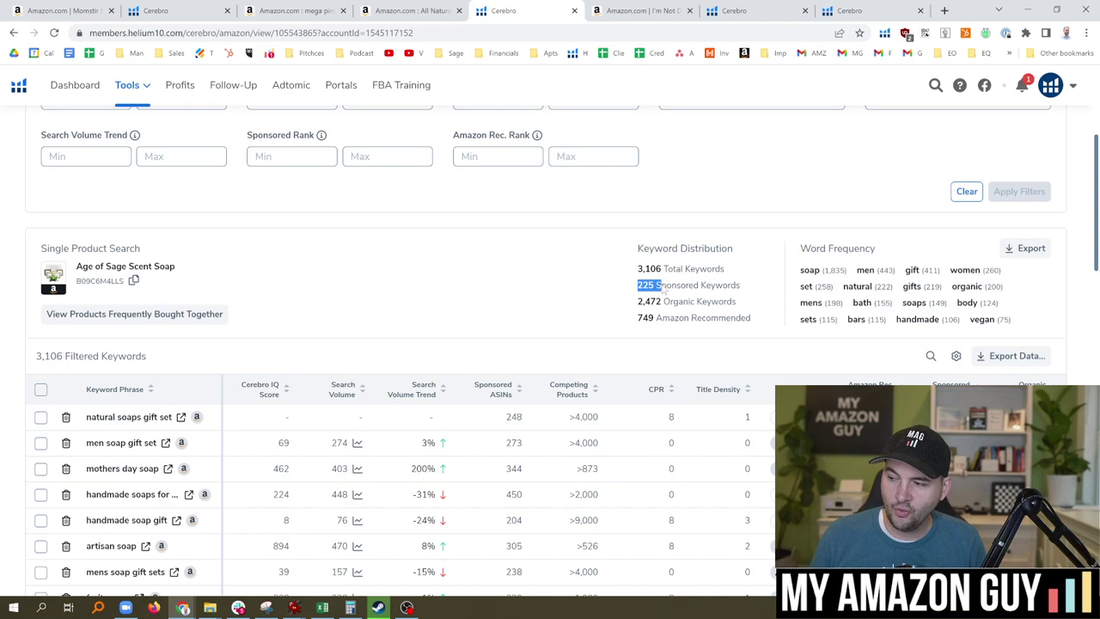
{"action": "left_click", "coordinate": [660, 286]}
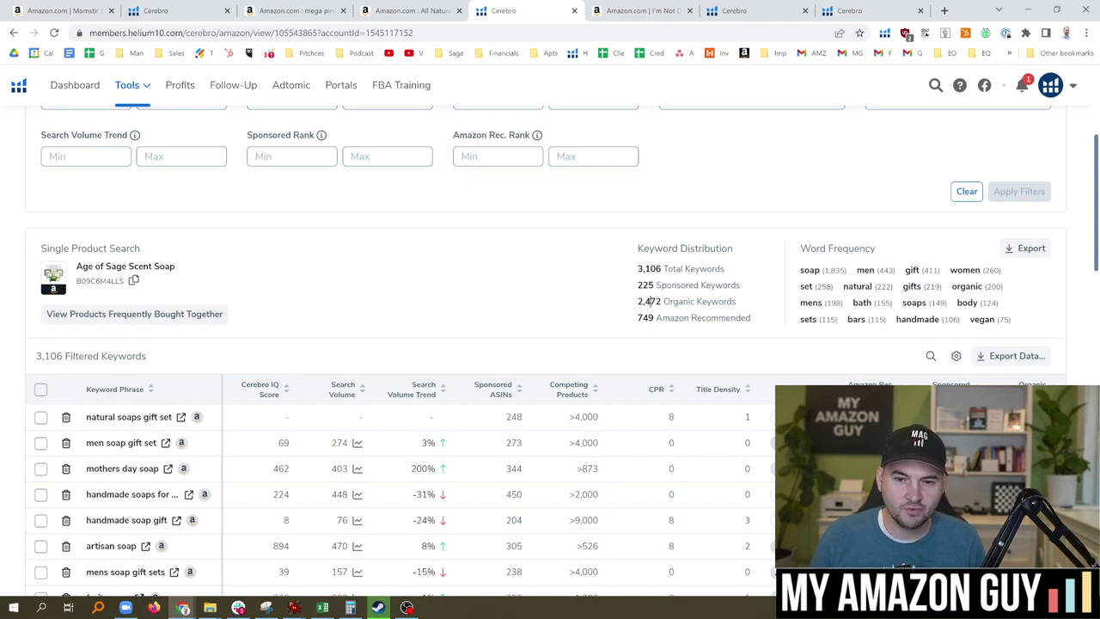
{"action": "key", "text": "ctrl+Tab"}
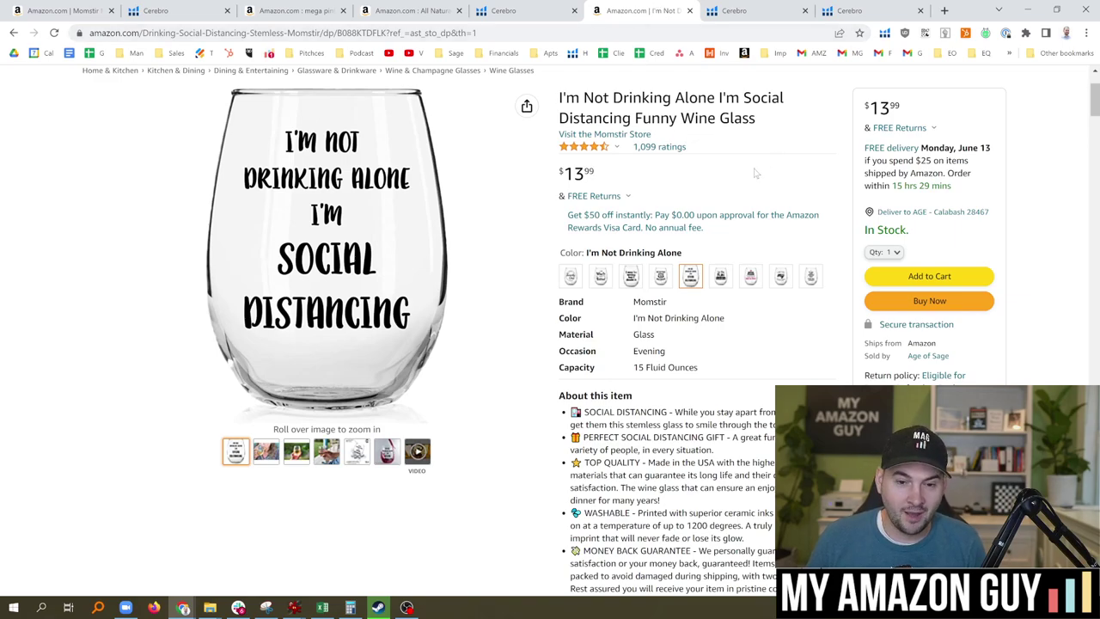
Scroll the Momstir wine glass listing to see its ratings and design variants.
{"action": "scroll", "coordinate": [756, 173], "scroll_direction": "down", "scroll_amount": 1}
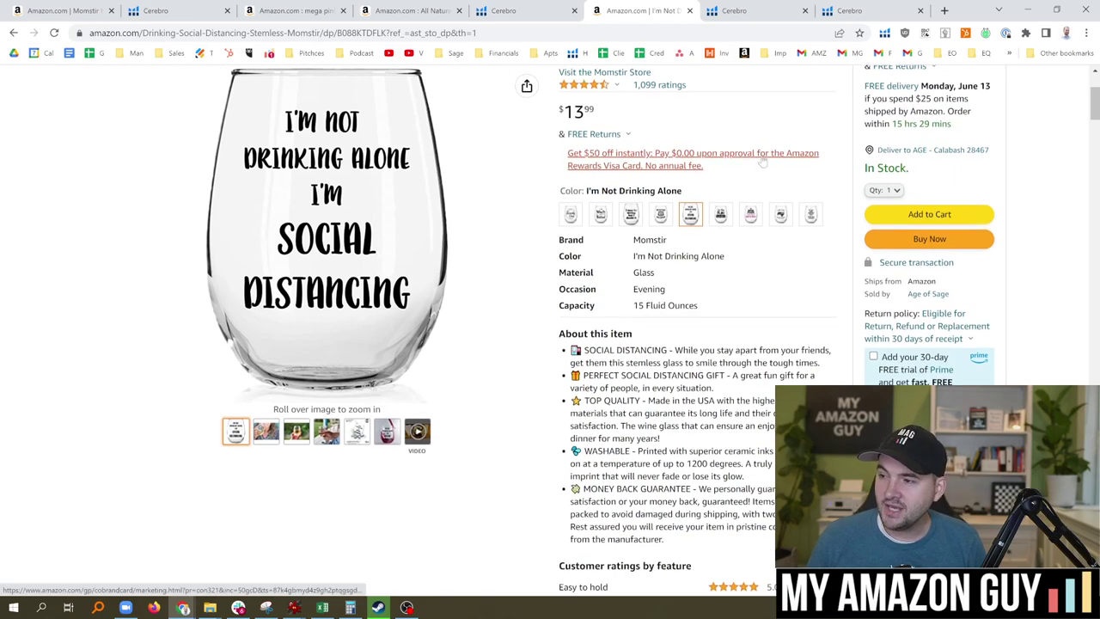
{"action": "scroll", "coordinate": [762, 161], "scroll_direction": "up", "scroll_amount": 1}
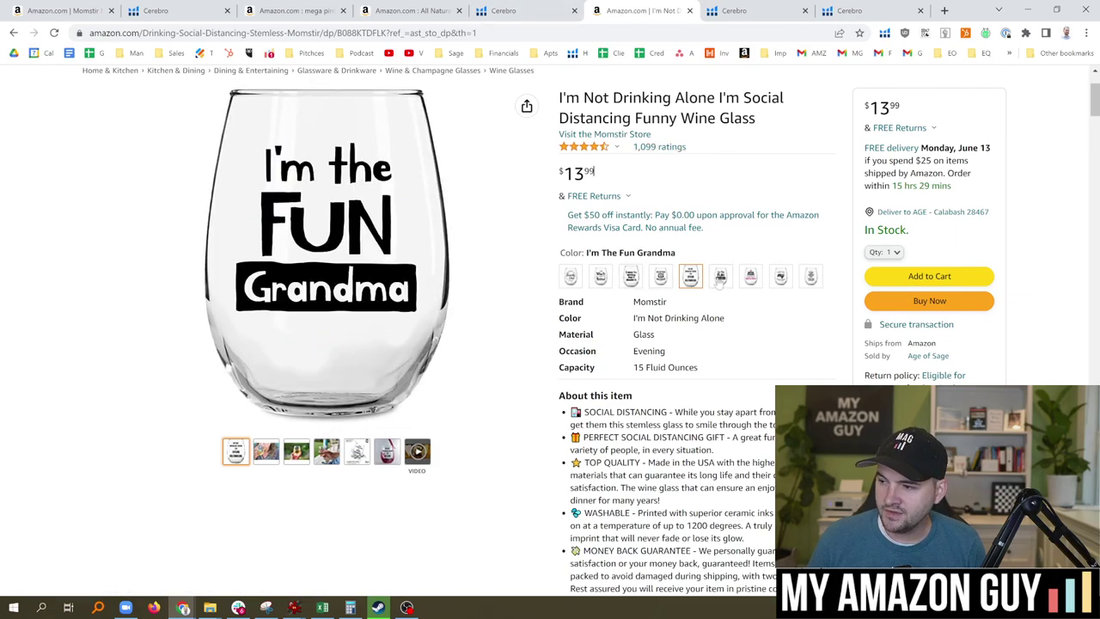
Open the Stemless Wine Glass Cerebro results and mark its 2,320 sponsored keyword count.
{"action": "left_click", "coordinate": [537, 8]}
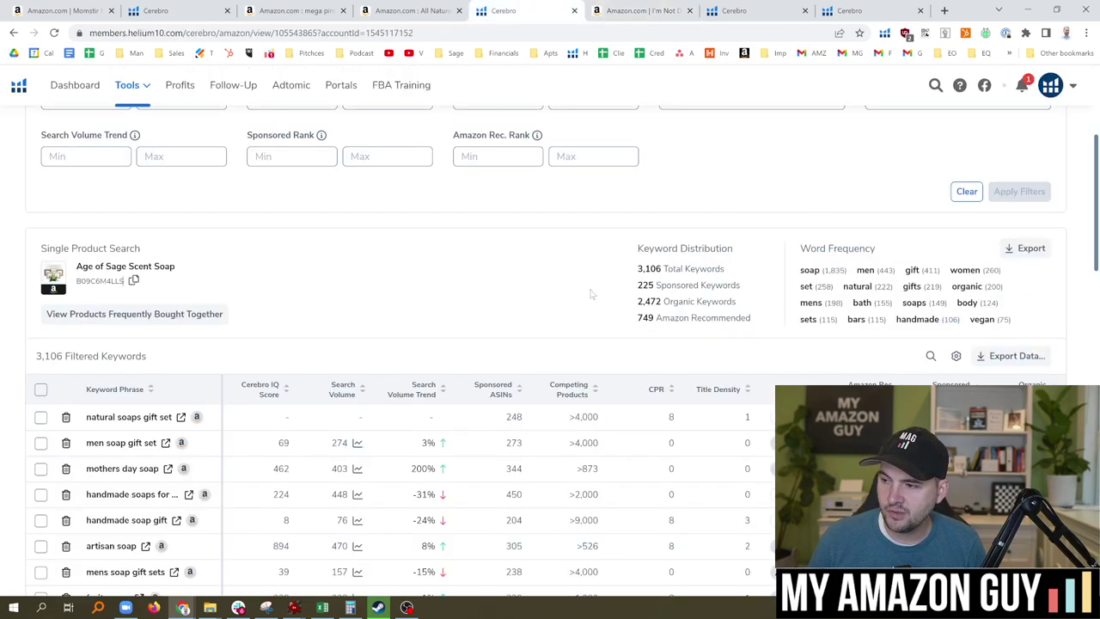
{"action": "left_click", "coordinate": [677, 7]}
{"action": "left_click", "coordinate": [755, 12]}
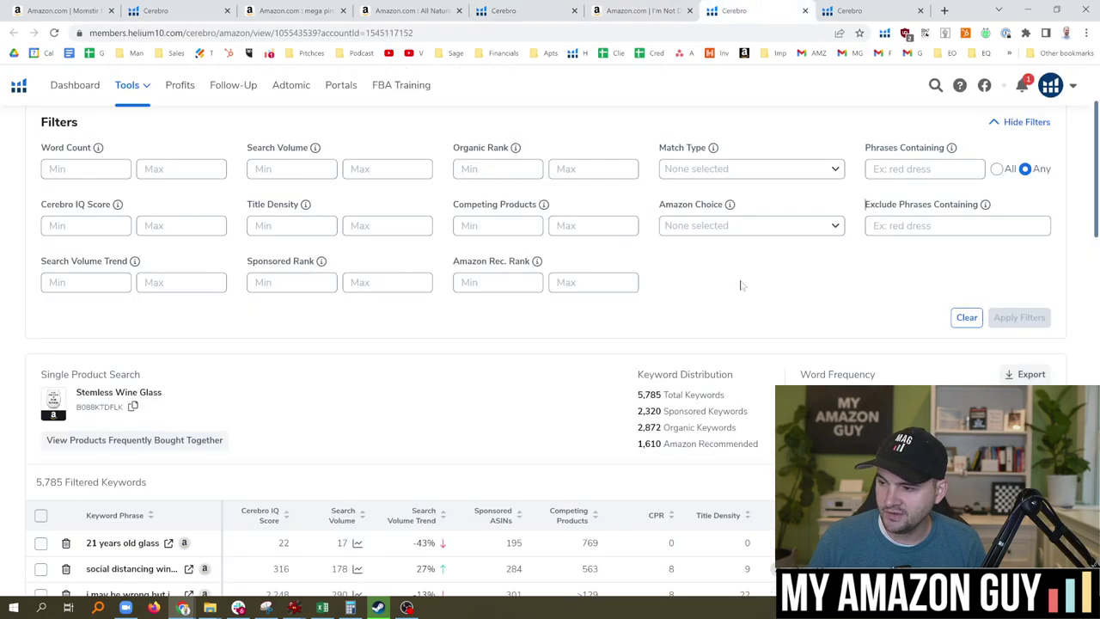
{"action": "scroll", "coordinate": [696, 297], "scroll_direction": "down", "scroll_amount": 1}
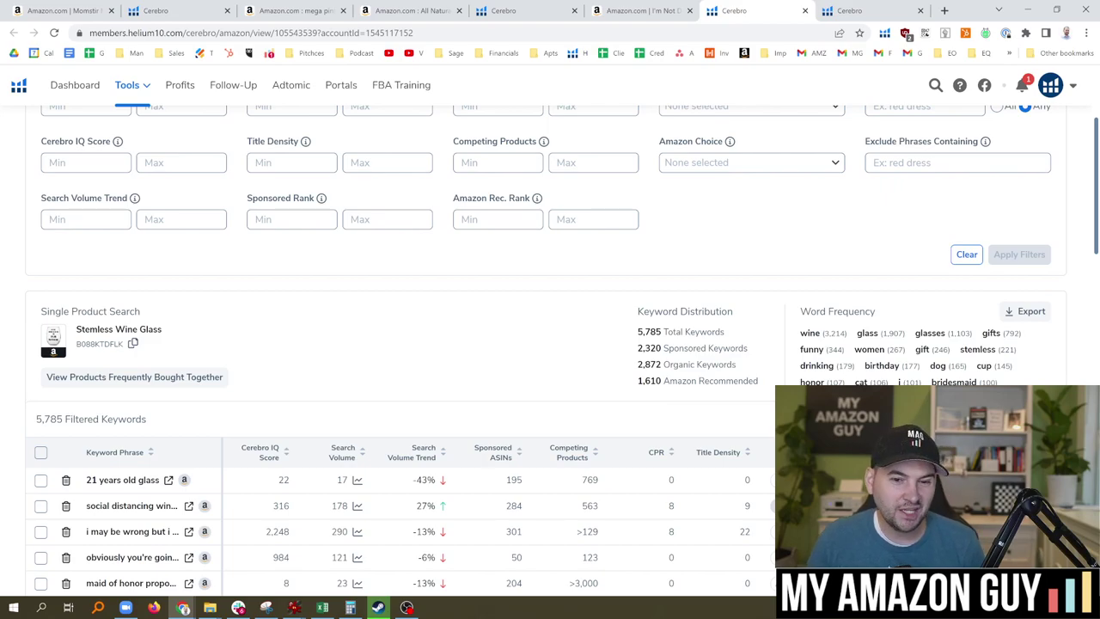
{"action": "scroll", "coordinate": [653, 387], "scroll_direction": "down", "scroll_amount": 2}
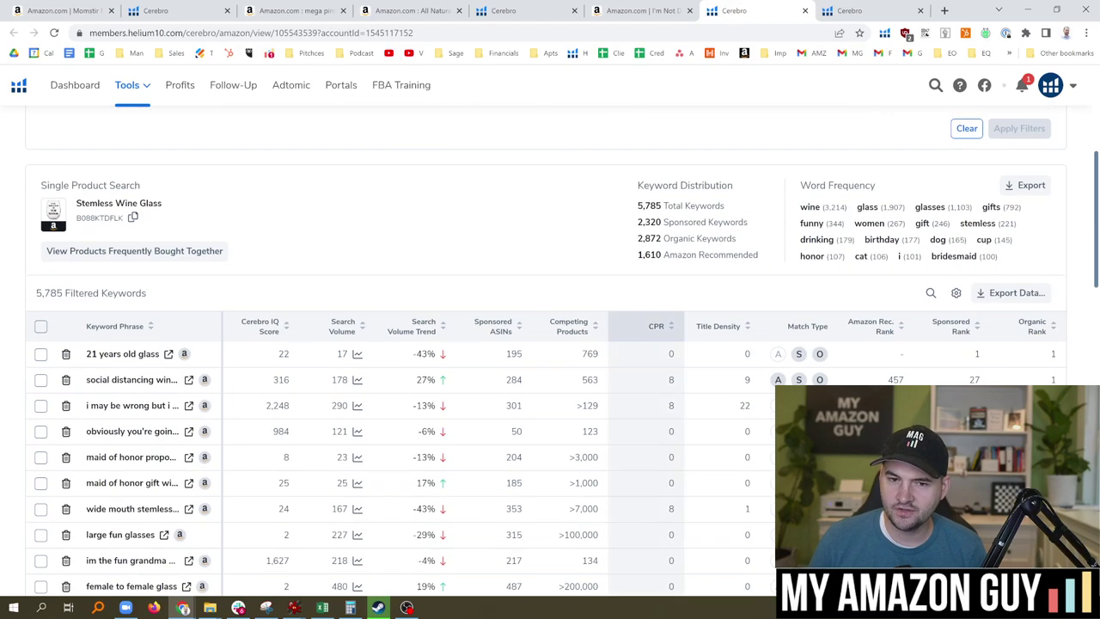
{"action": "scroll", "coordinate": [704, 203], "scroll_direction": "up", "scroll_amount": 1}
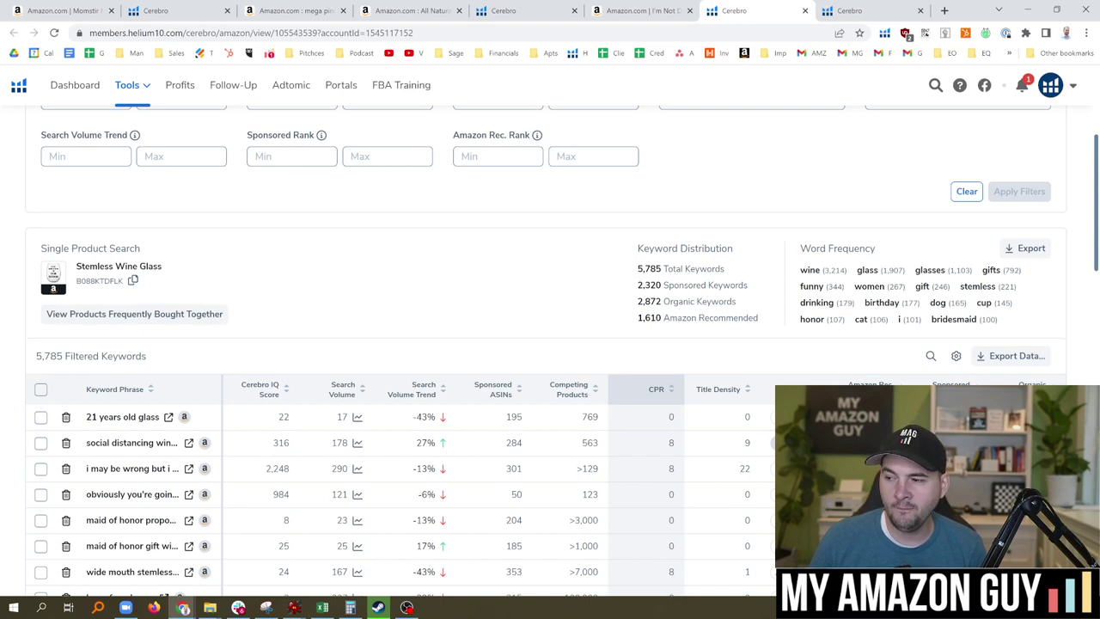
{"action": "left_click_drag", "start_coordinate": [637, 285], "coordinate": [661, 301]}
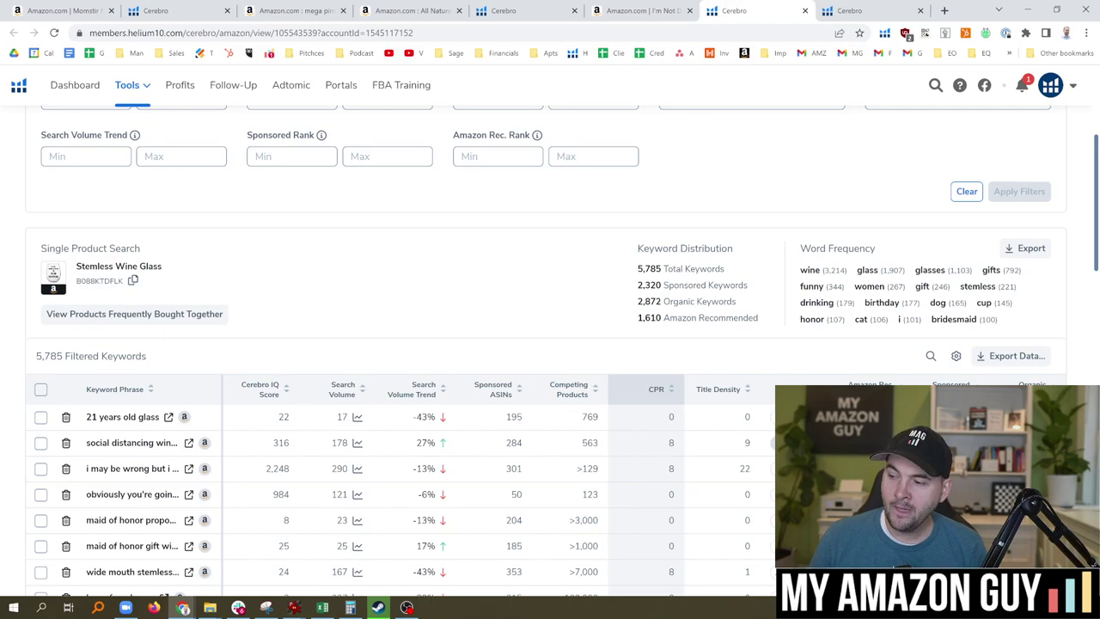
Compare the wine glass page and soap results against the Stemless Wine Glass keyword results.
{"action": "left_click", "coordinate": [643, 10]}
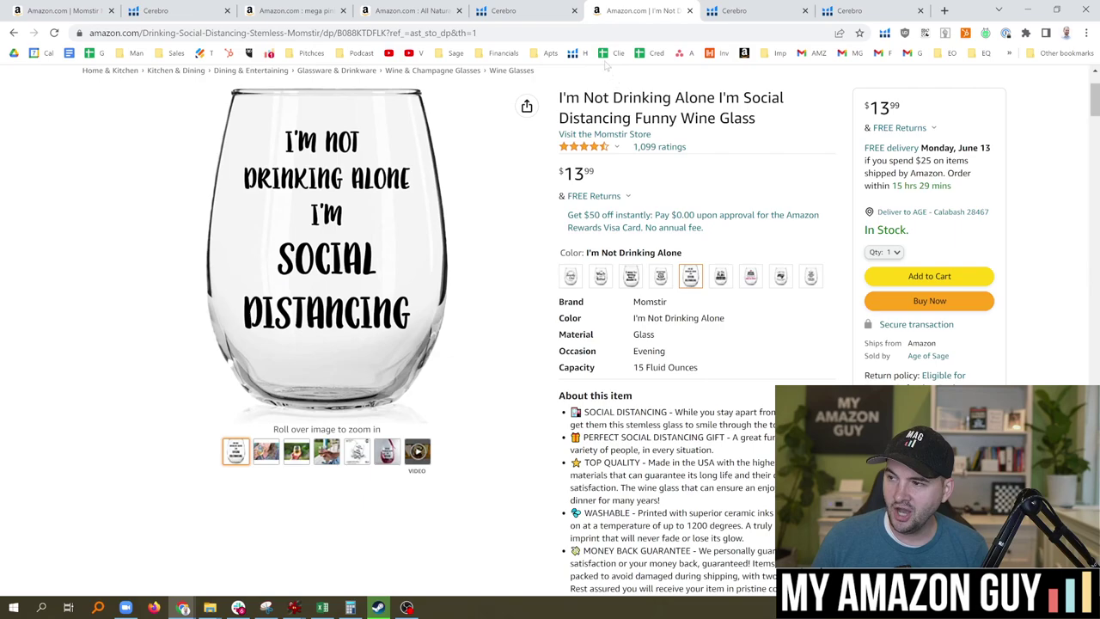
{"action": "left_click", "coordinate": [543, 10]}
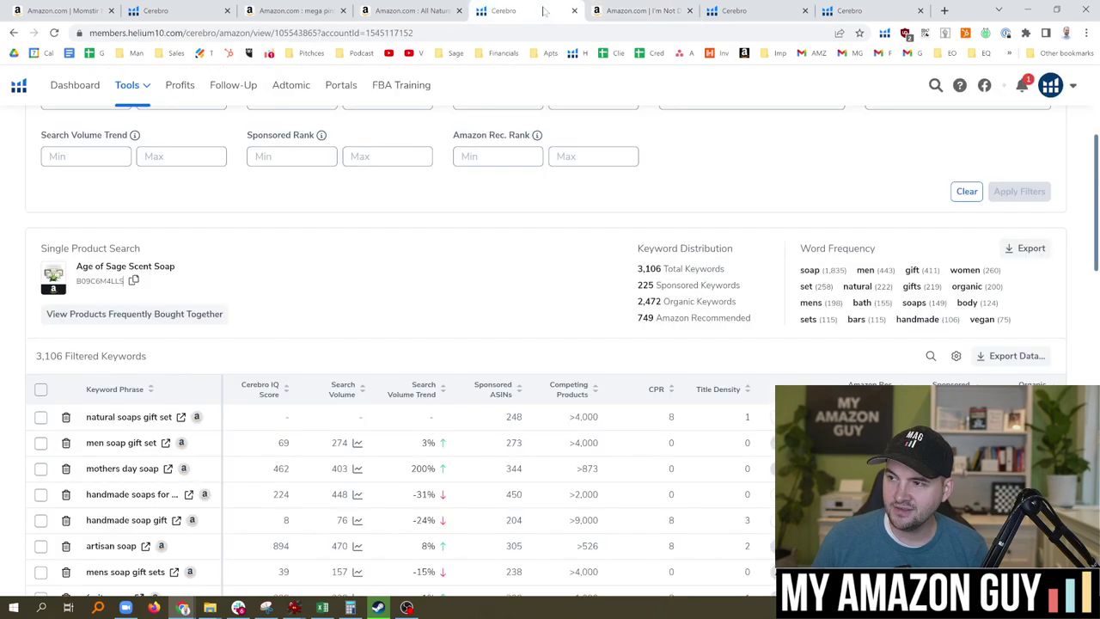
{"action": "left_click", "coordinate": [733, 11]}
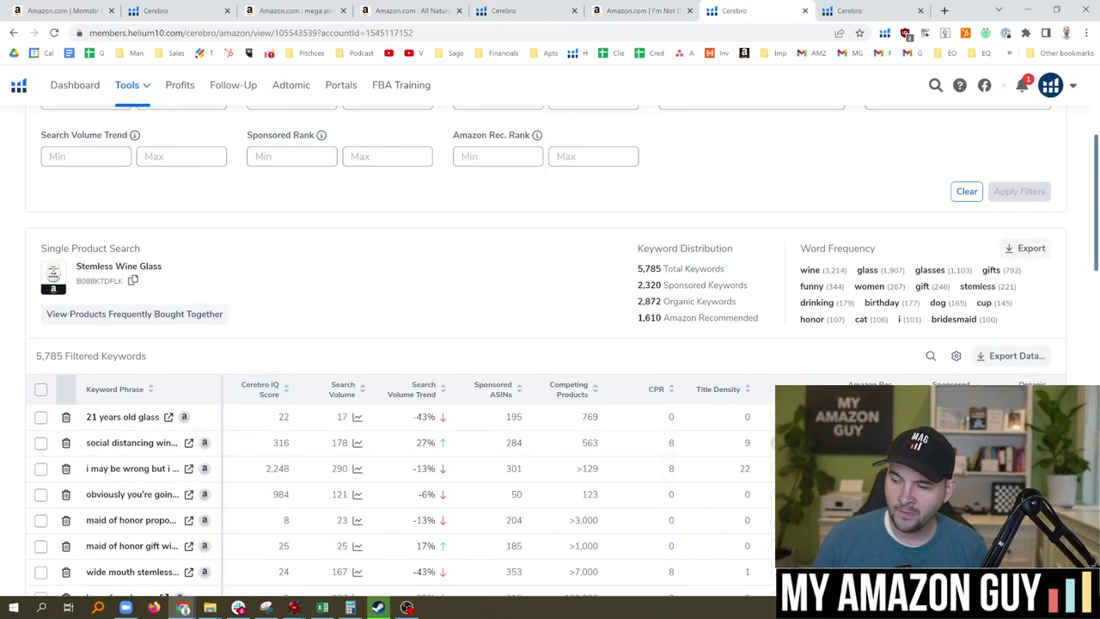
{"action": "scroll", "coordinate": [716, 236], "scroll_direction": "down", "scroll_amount": 1}
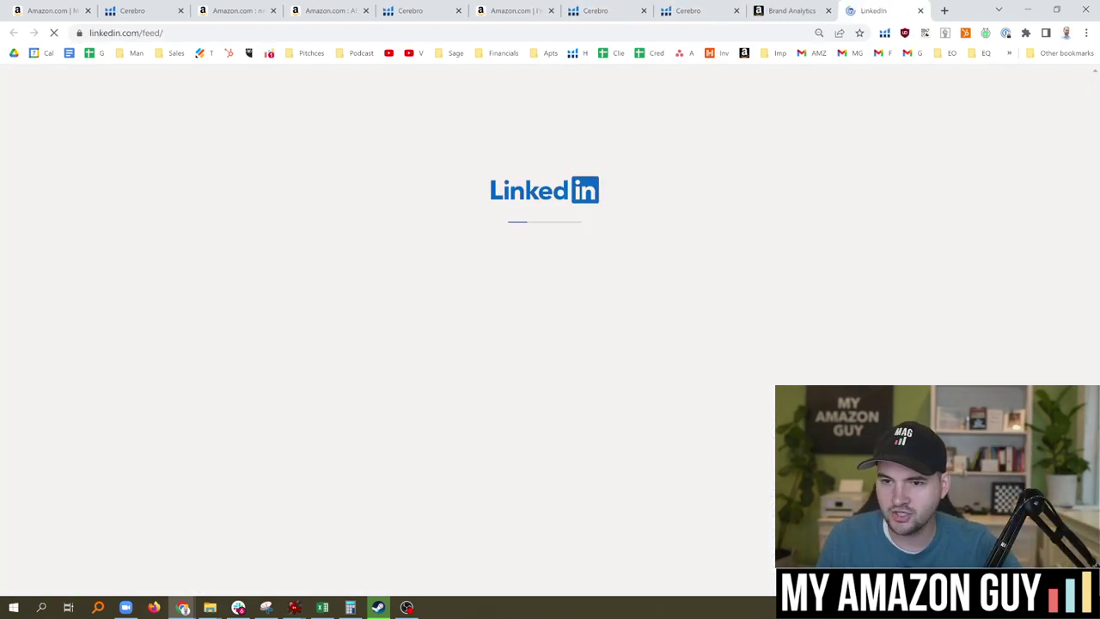
{"action": "left_click", "coordinate": [791, 10]}
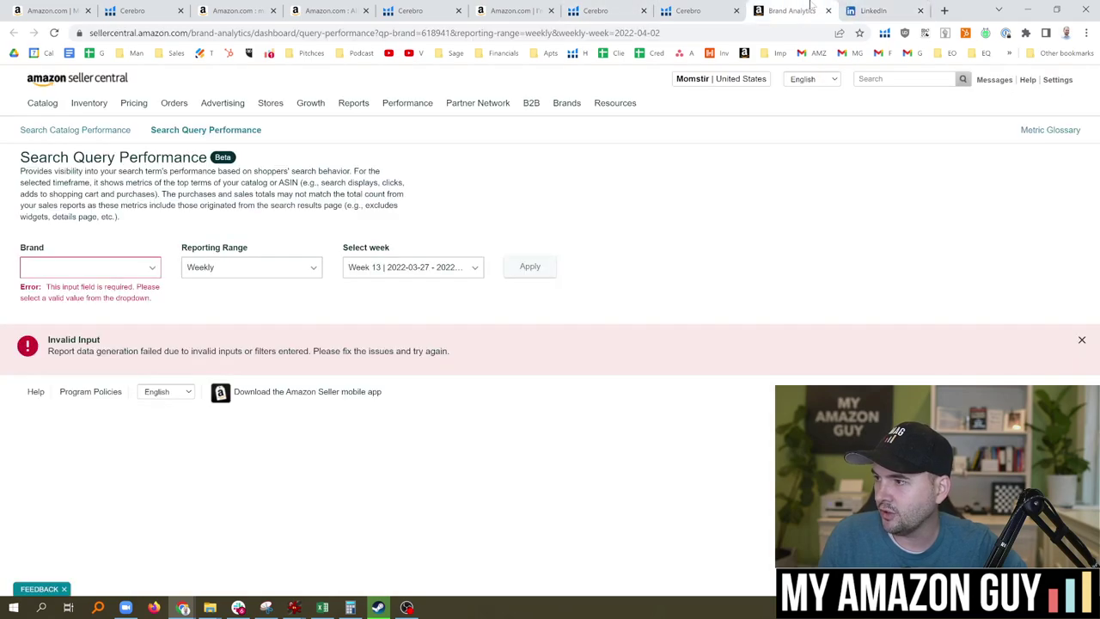
{"action": "left_click", "coordinate": [112, 268]}
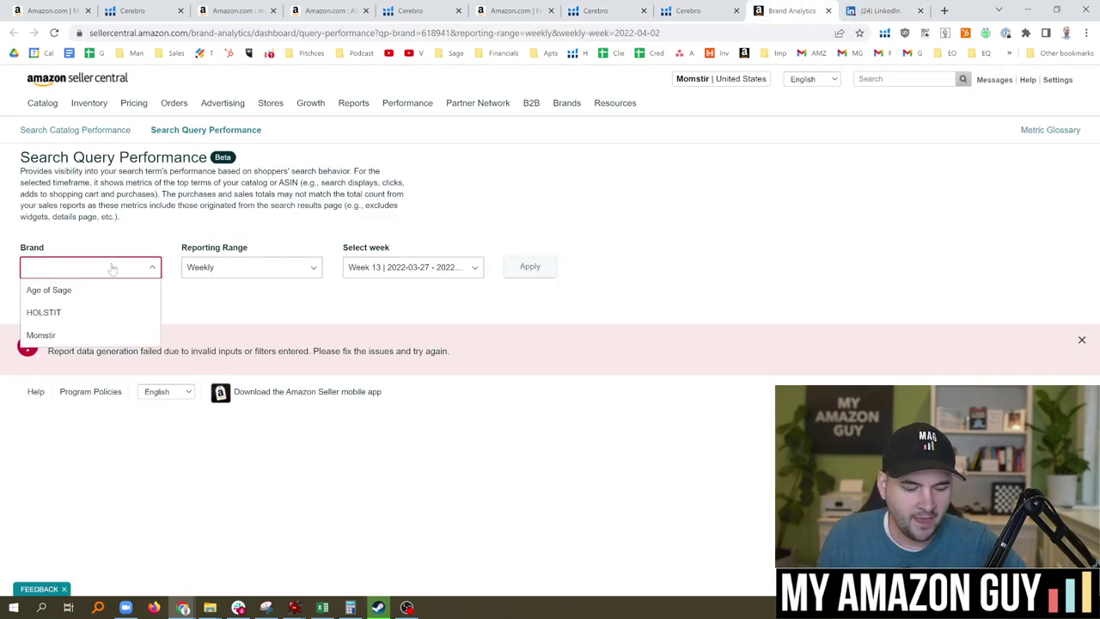
{"action": "left_click", "coordinate": [64, 335]}
{"action": "left_click", "coordinate": [405, 267]}
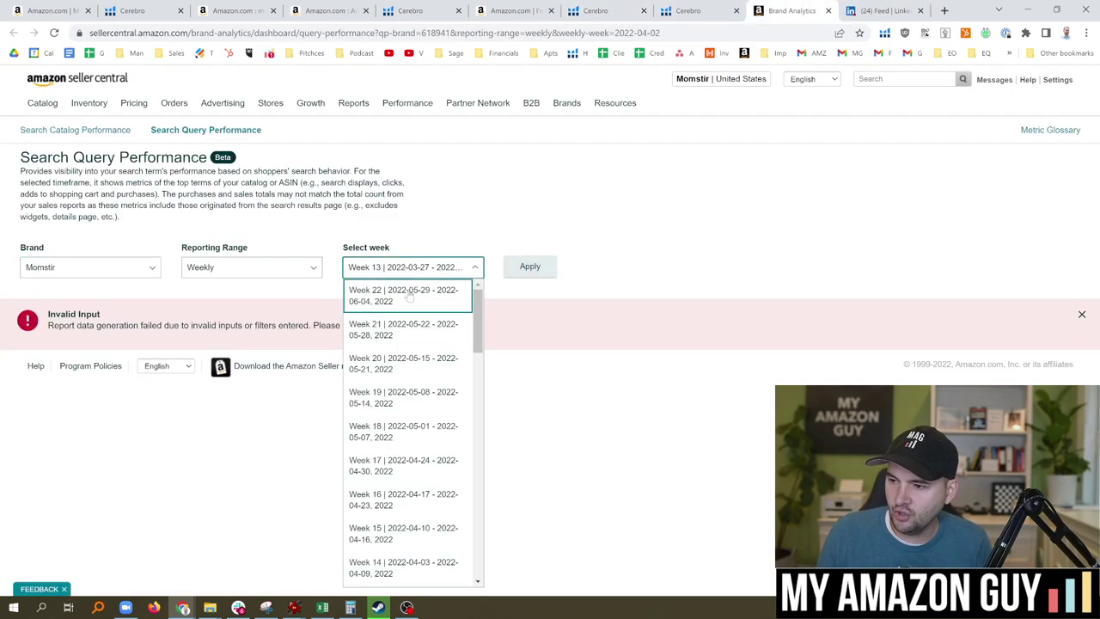
{"action": "left_click", "coordinate": [410, 294]}
{"action": "left_click", "coordinate": [520, 265]}
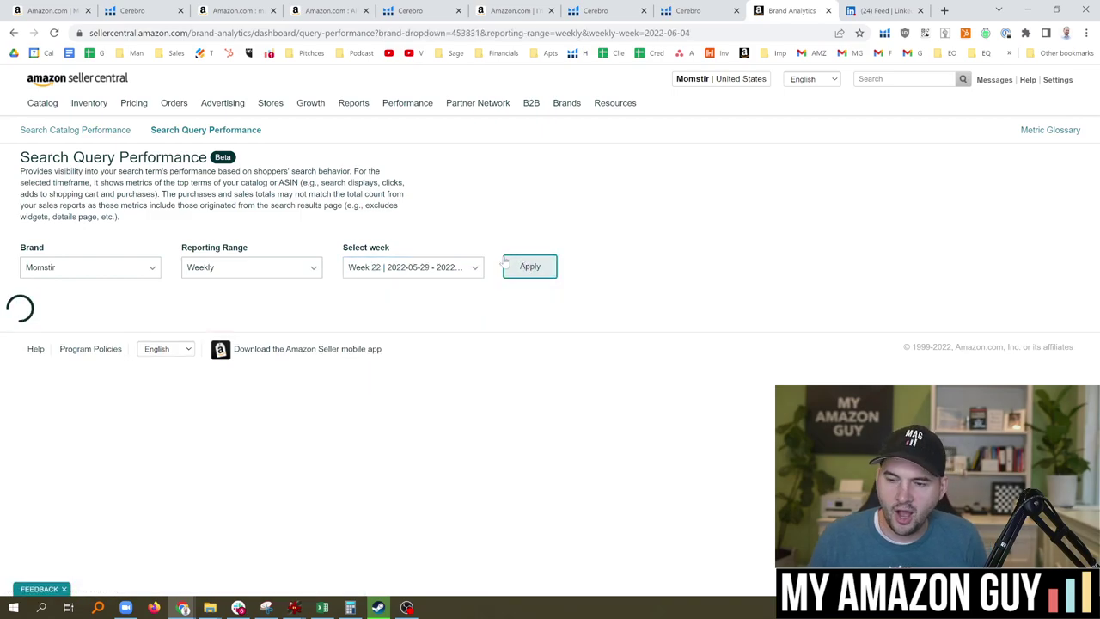
{"action": "scroll", "coordinate": [193, 301], "scroll_direction": "down", "scroll_amount": 2}
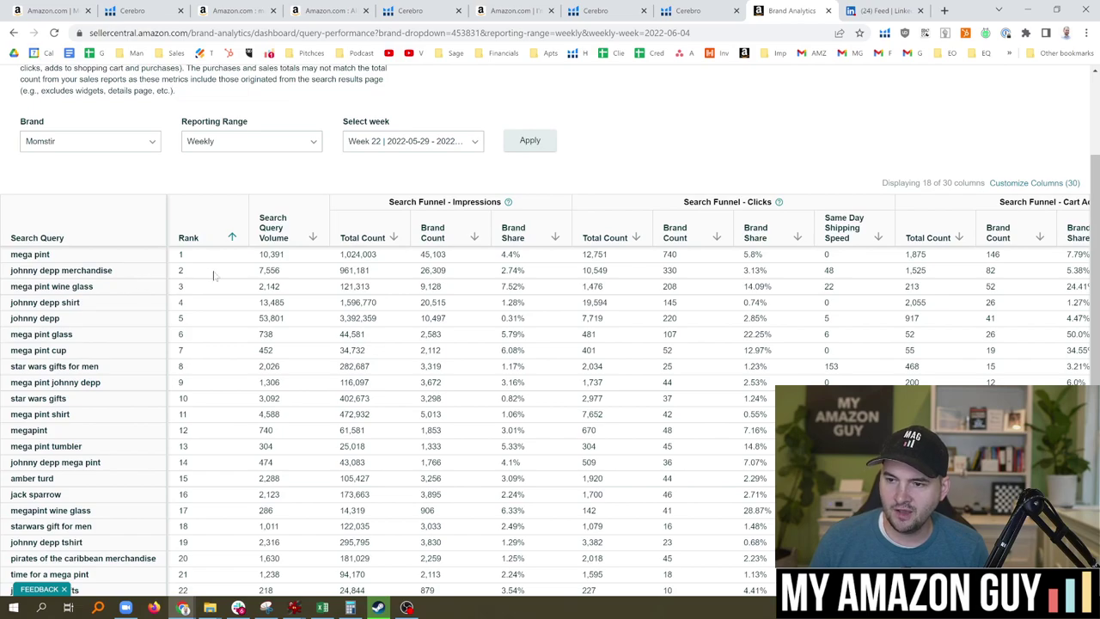
Highlight johnny depp merchandise's 7,556 volume and 2.74%, 3.13%, 5.38% brand shares, then review its purchases.
{"action": "left_click_drag", "start_coordinate": [256, 269], "coordinate": [292, 274]}
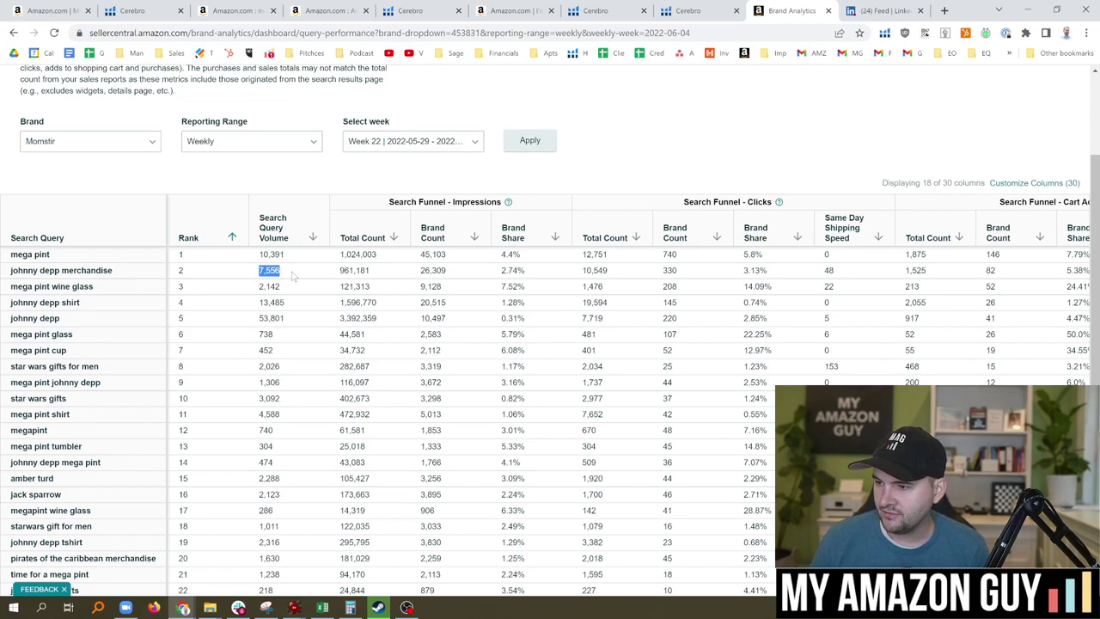
{"action": "left_click_drag", "start_coordinate": [501, 270], "coordinate": [526, 271]}
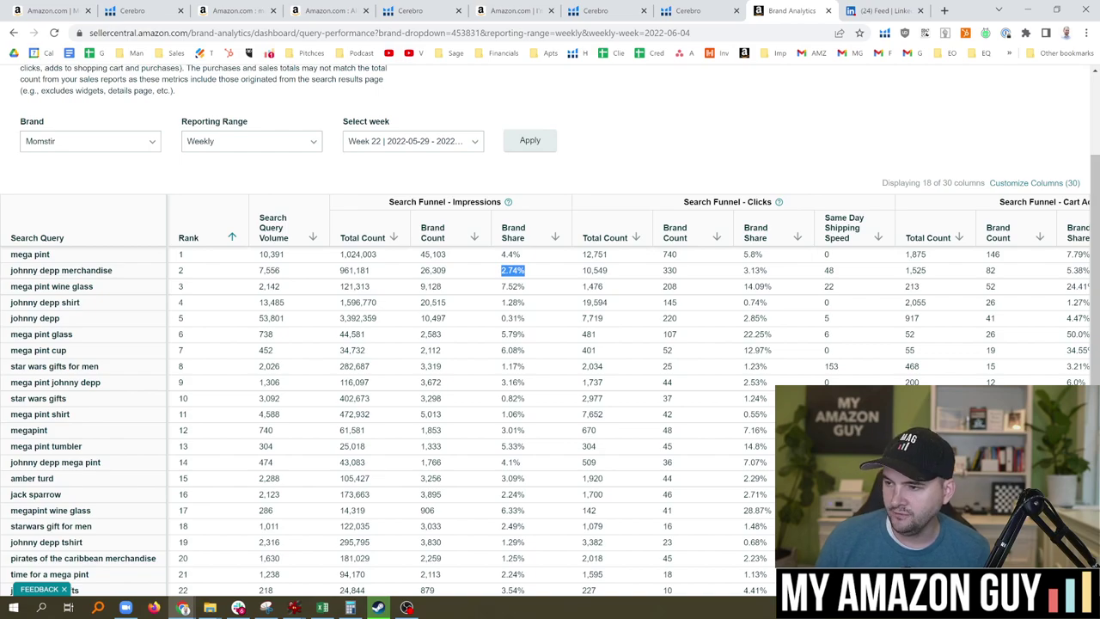
{"action": "left_click", "coordinate": [752, 270]}
{"action": "double_click", "coordinate": [754, 270]}
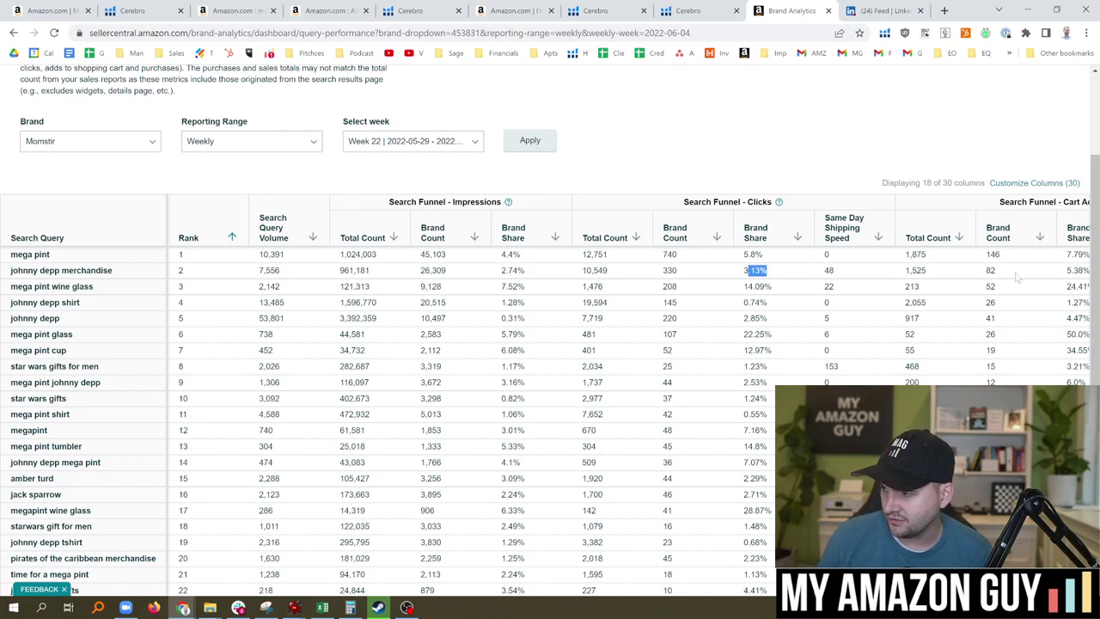
{"action": "left_click_drag", "start_coordinate": [1065, 272], "coordinate": [997, 274]}
{"action": "left_click", "coordinate": [996, 274]}
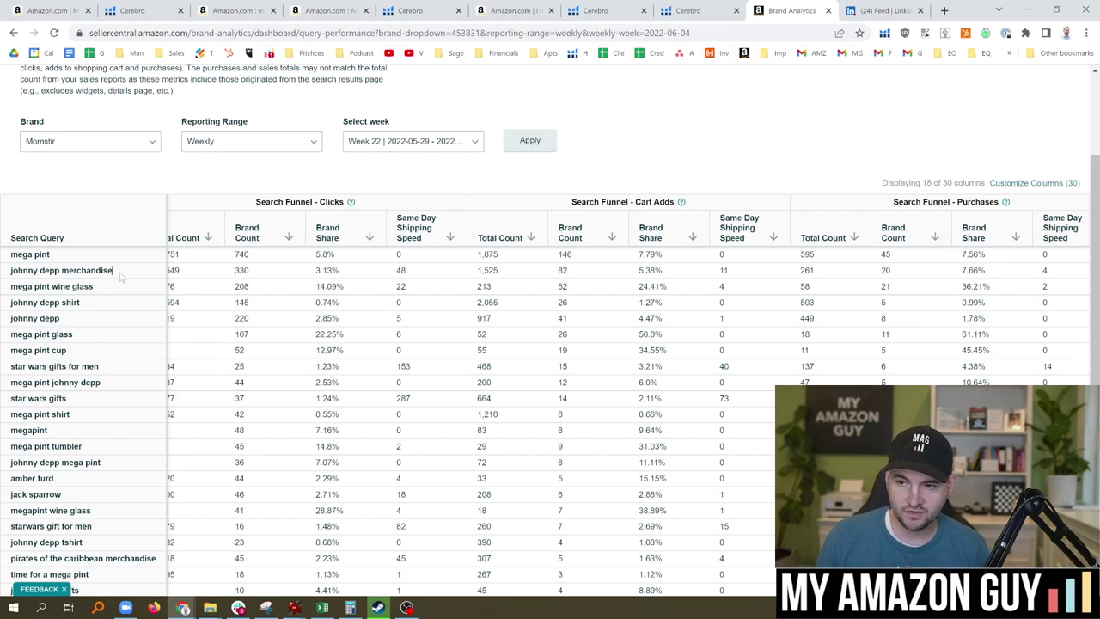
{"action": "left_click_drag", "start_coordinate": [121, 273], "coordinate": [12, 276]}
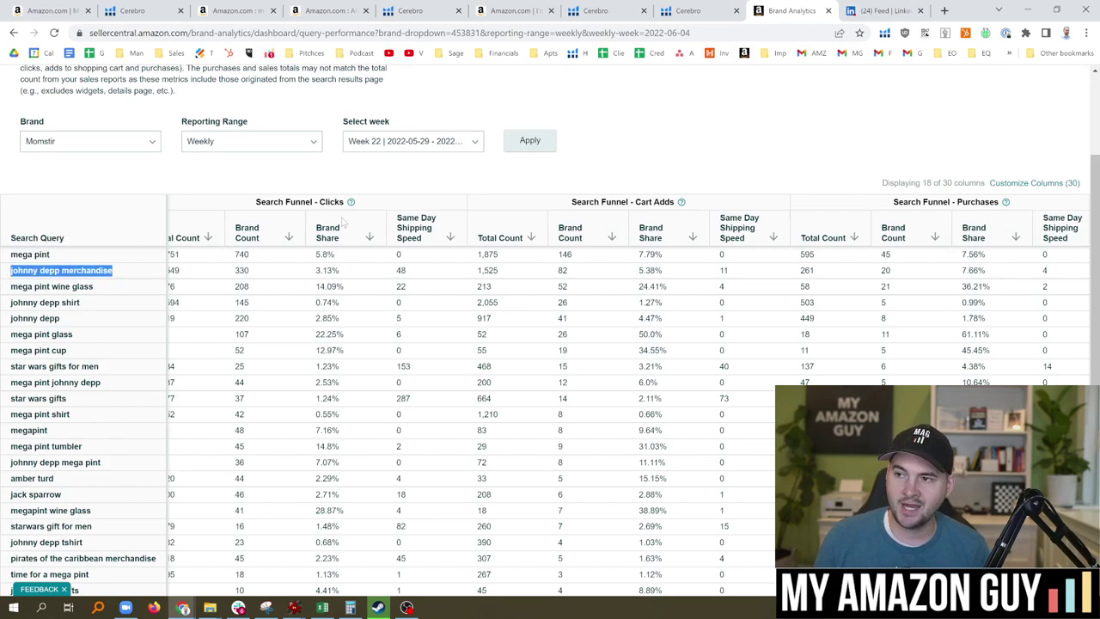
{"action": "left_click", "coordinate": [74, 11]}
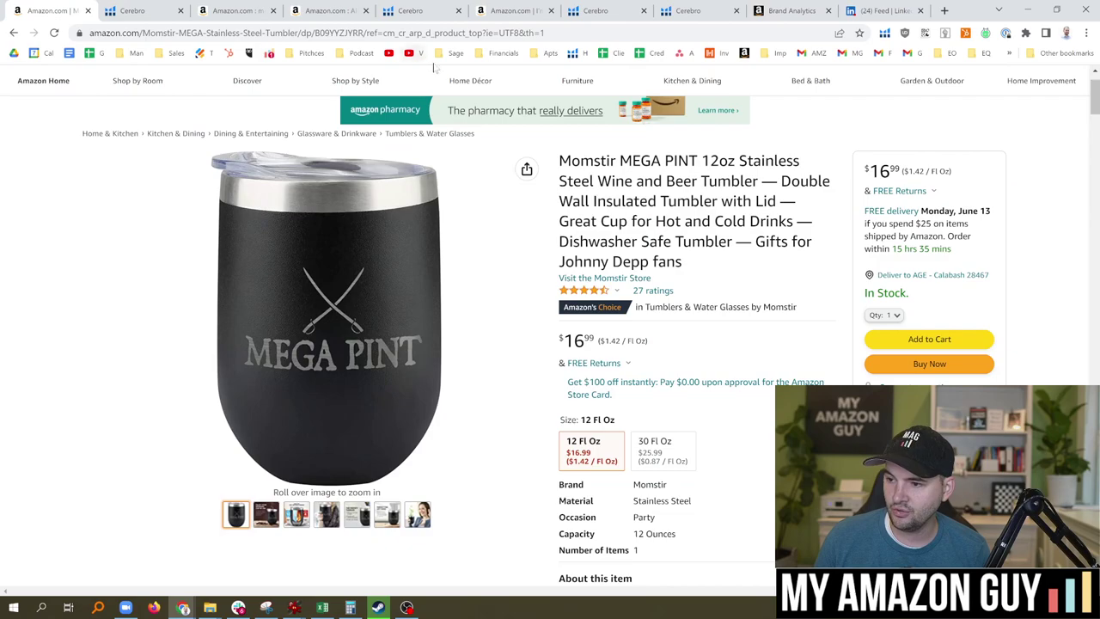
{"action": "key", "text": "ctrl+f"}
{"action": "type", "text": "merch"}
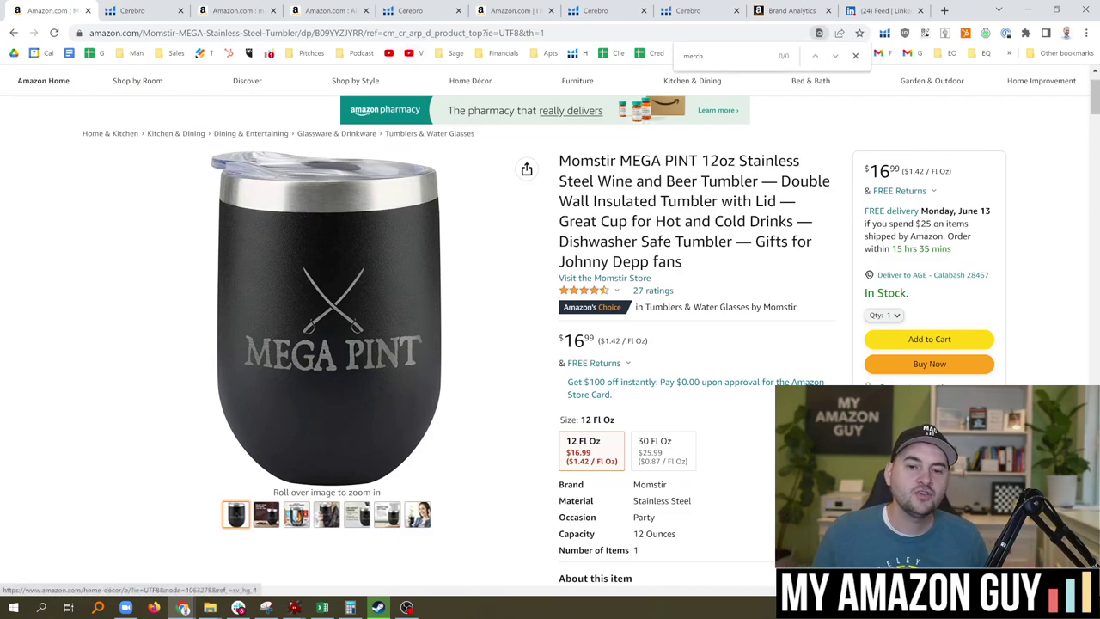
{"action": "left_click", "coordinate": [855, 55]}
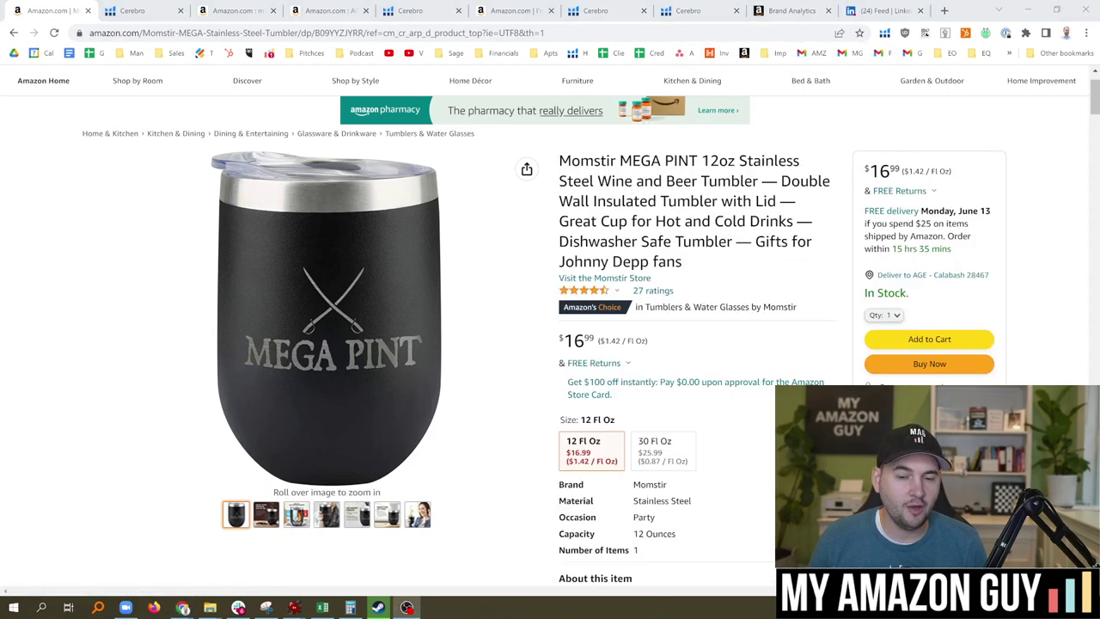